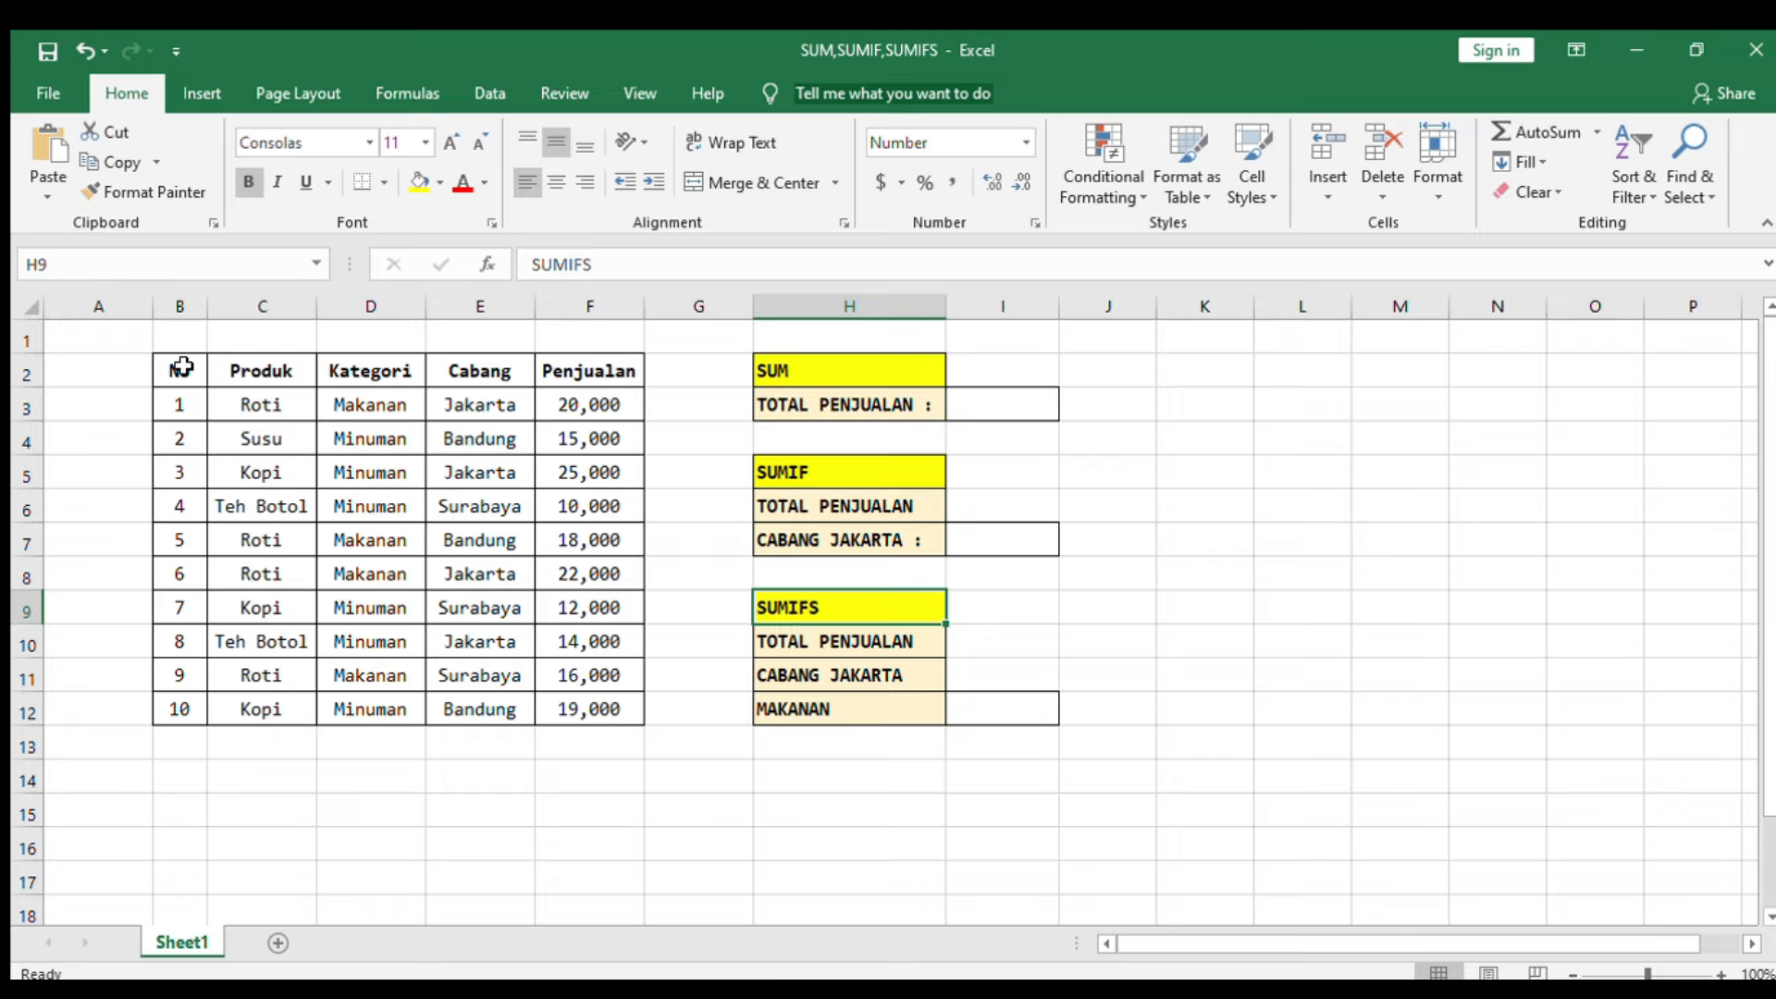
Step: Enter a SUM formula in the Total Penjualan cell under SUM that totals F3:F12
{"action": "left_click_drag", "start_coordinate": [178, 370], "coordinate": [605, 680]}
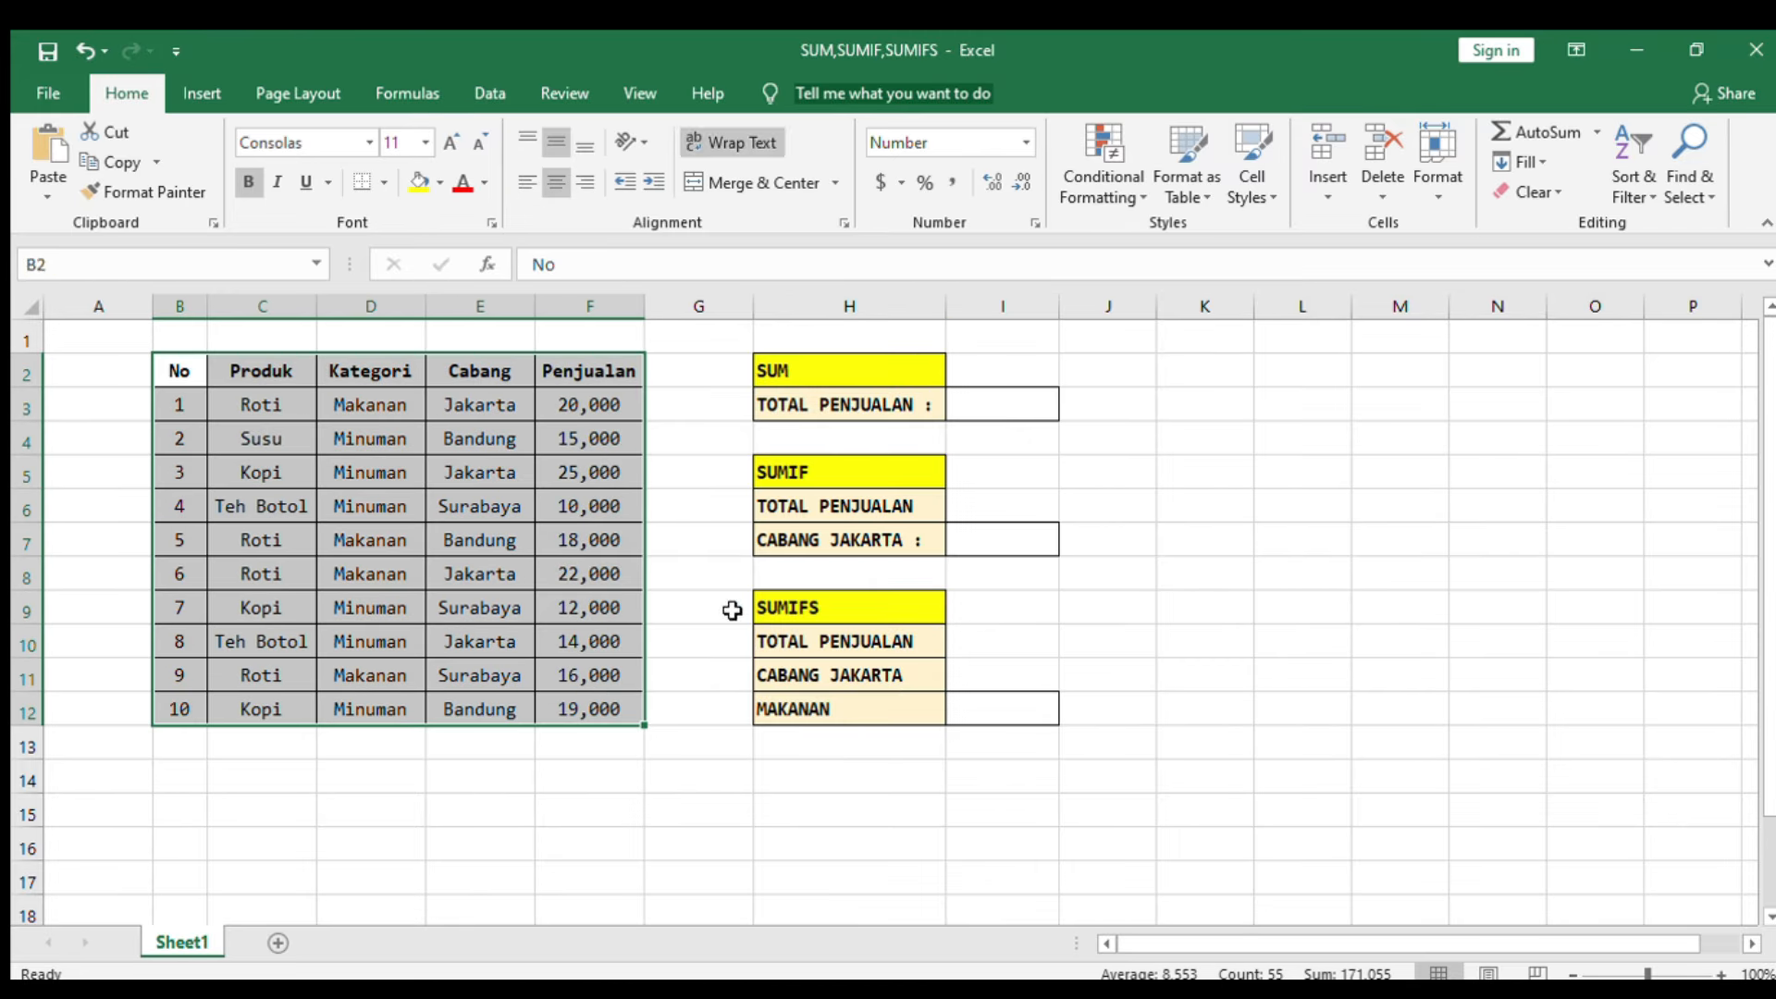
{"action": "left_click", "coordinate": [1025, 407]}
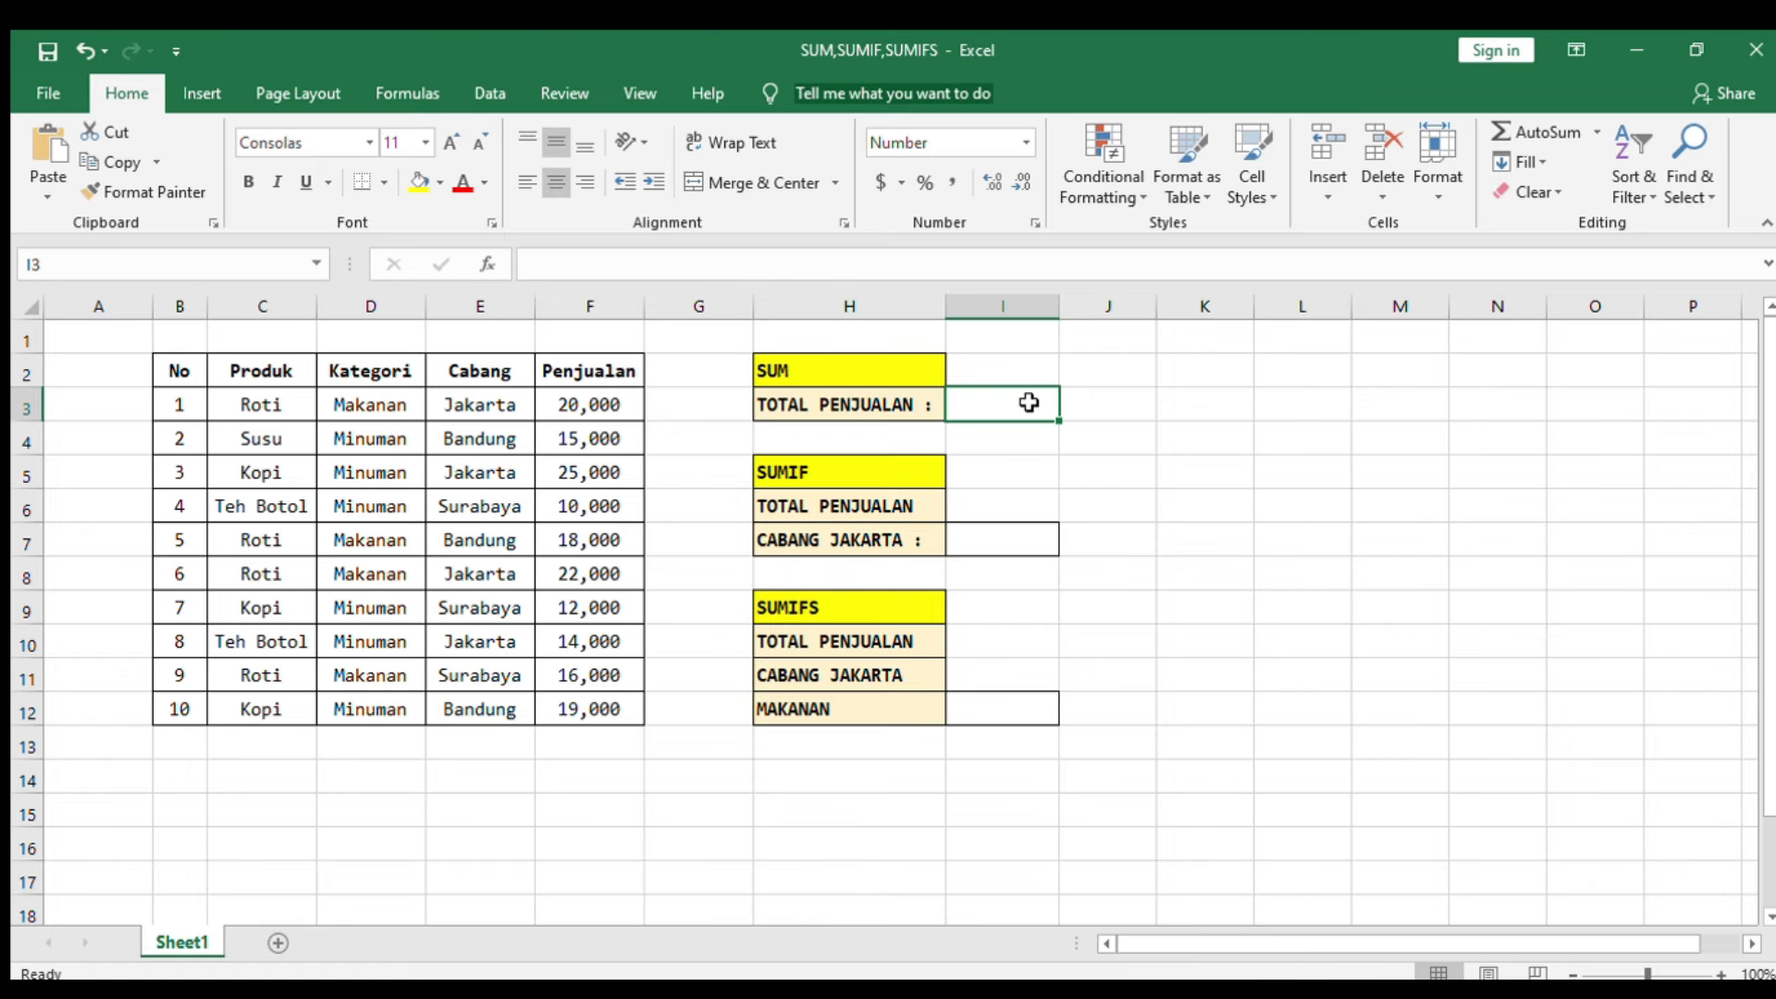
{"action": "type", "text": "=SUM"}
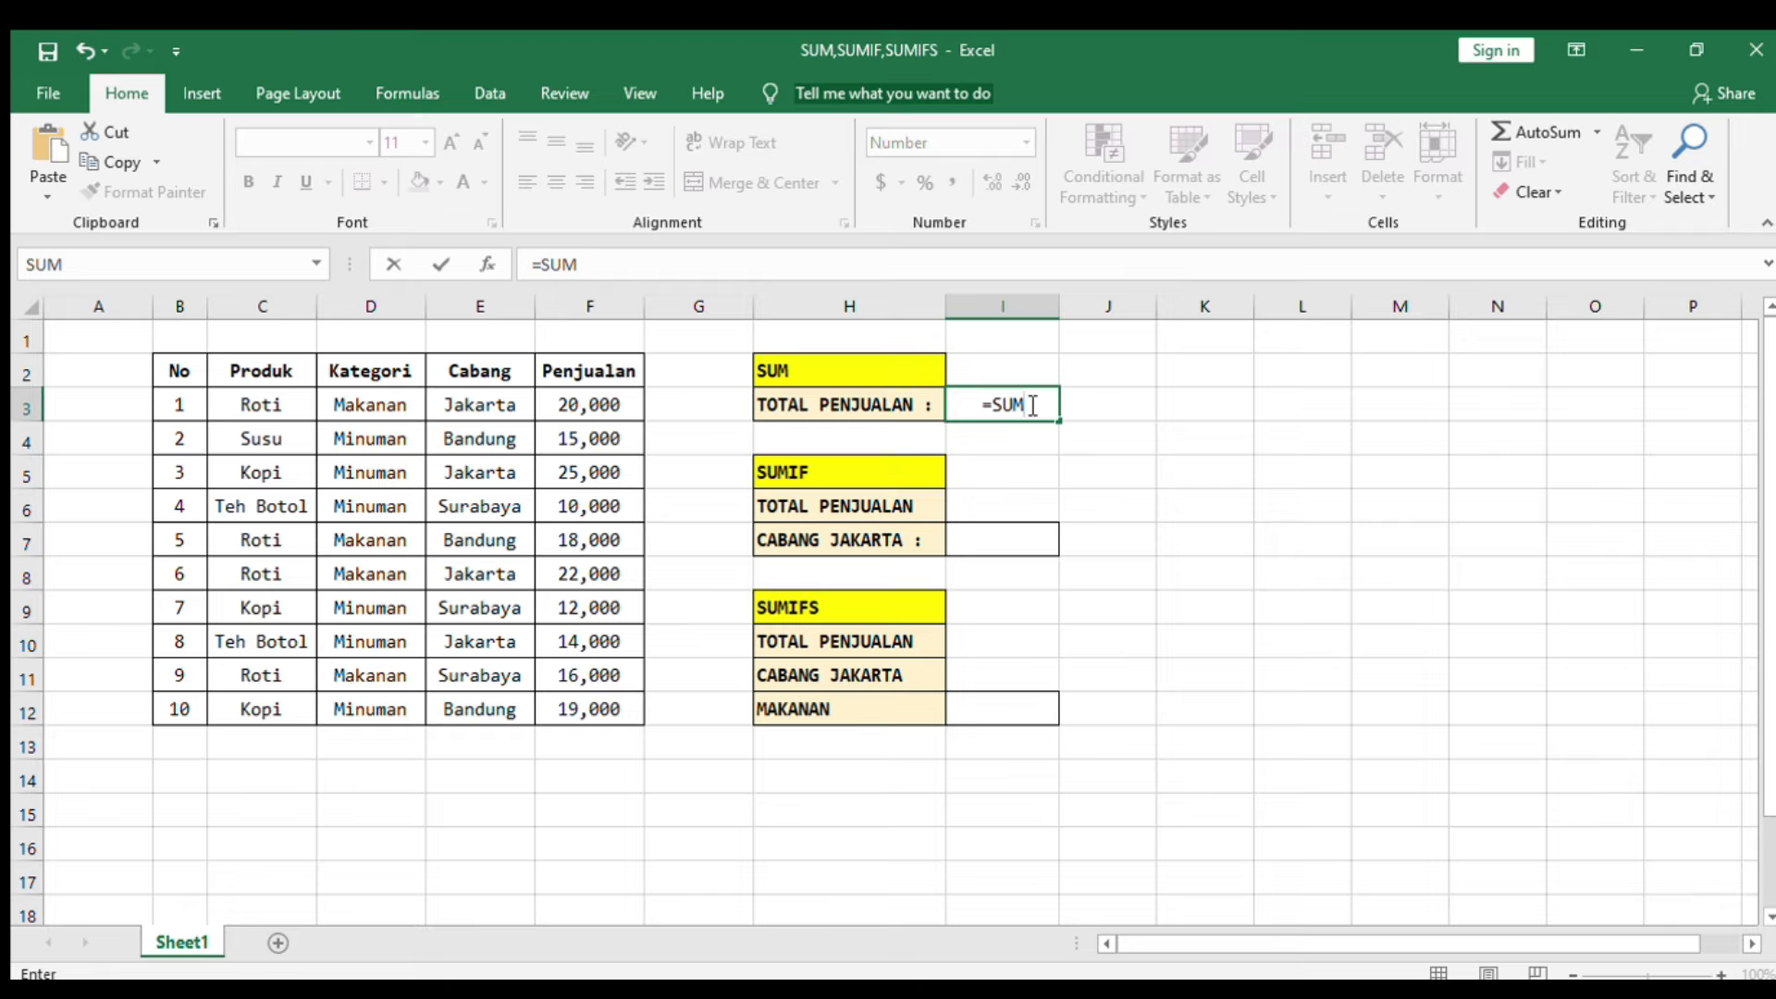
{"action": "type", "text": "("}
{"action": "left_click", "coordinate": [590, 406]}
{"action": "left_click_drag", "start_coordinate": [590, 407], "coordinate": [576, 713]}
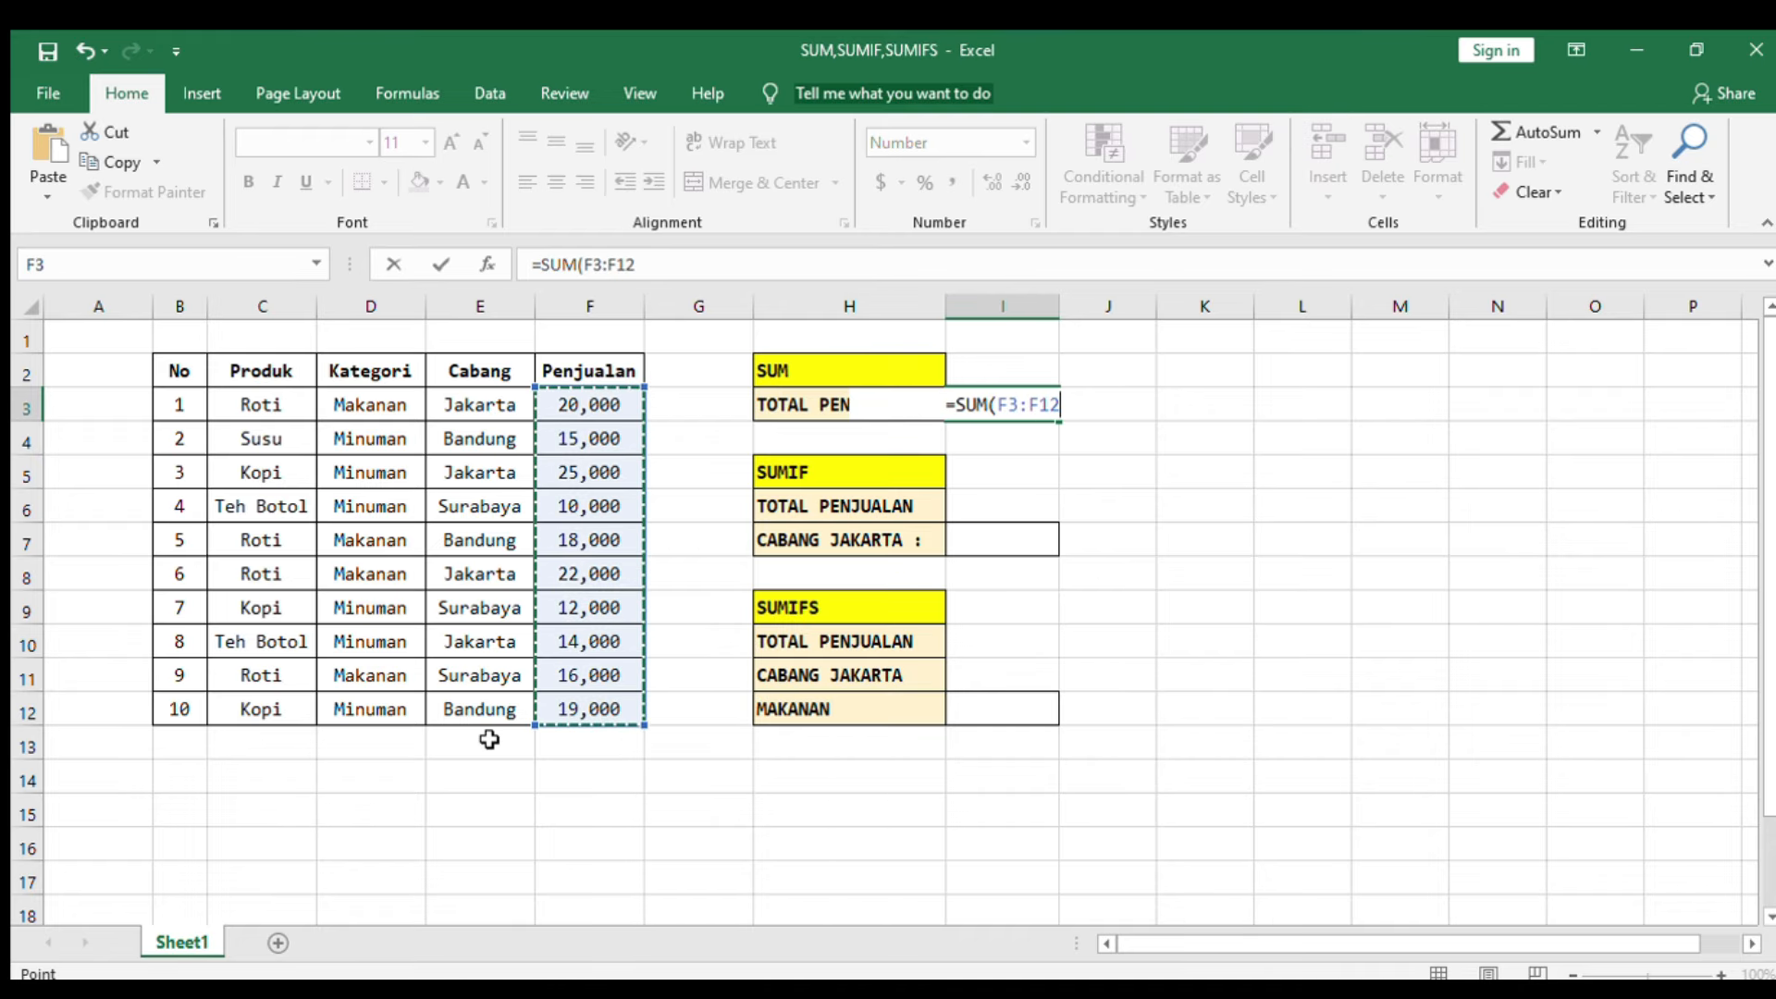
{"action": "type", "text": ")"}
{"action": "key", "text": "Return"}
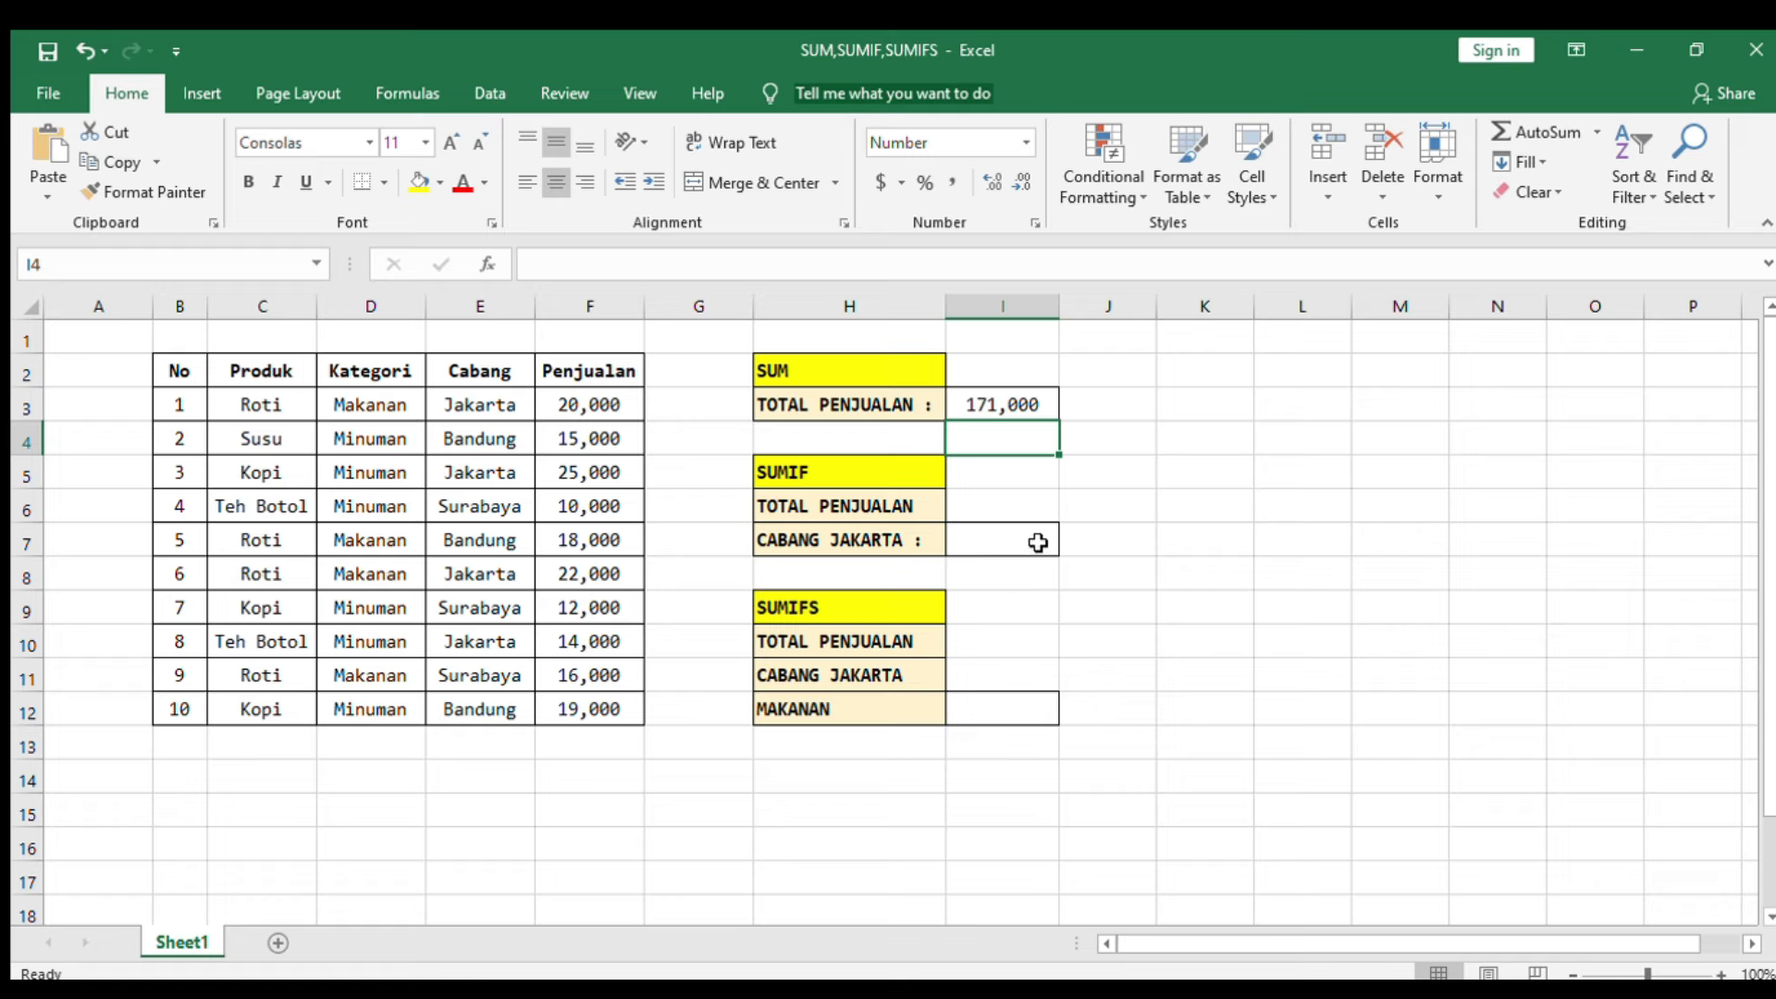
Step: Start a SUMIF formula in the Cabang Jakarta cell, using the Cabang column E3:E12 as the criteria range
{"action": "left_click", "coordinate": [851, 504]}
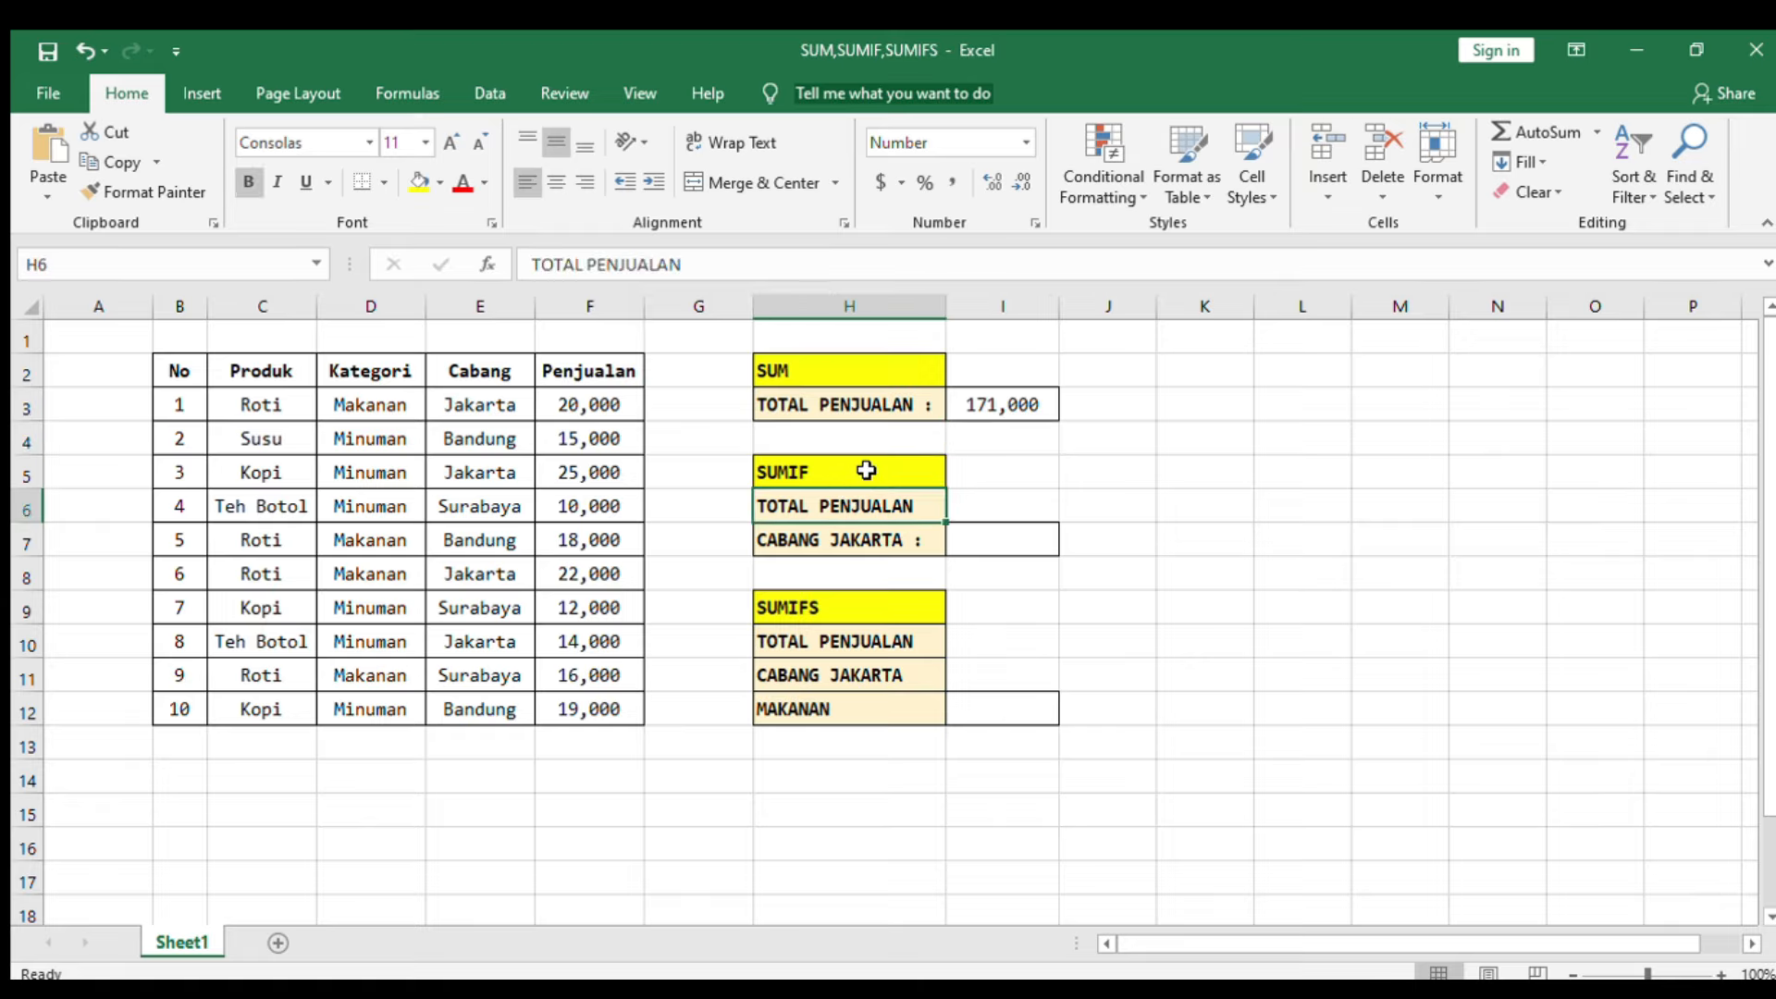
{"action": "left_click", "coordinate": [864, 470]}
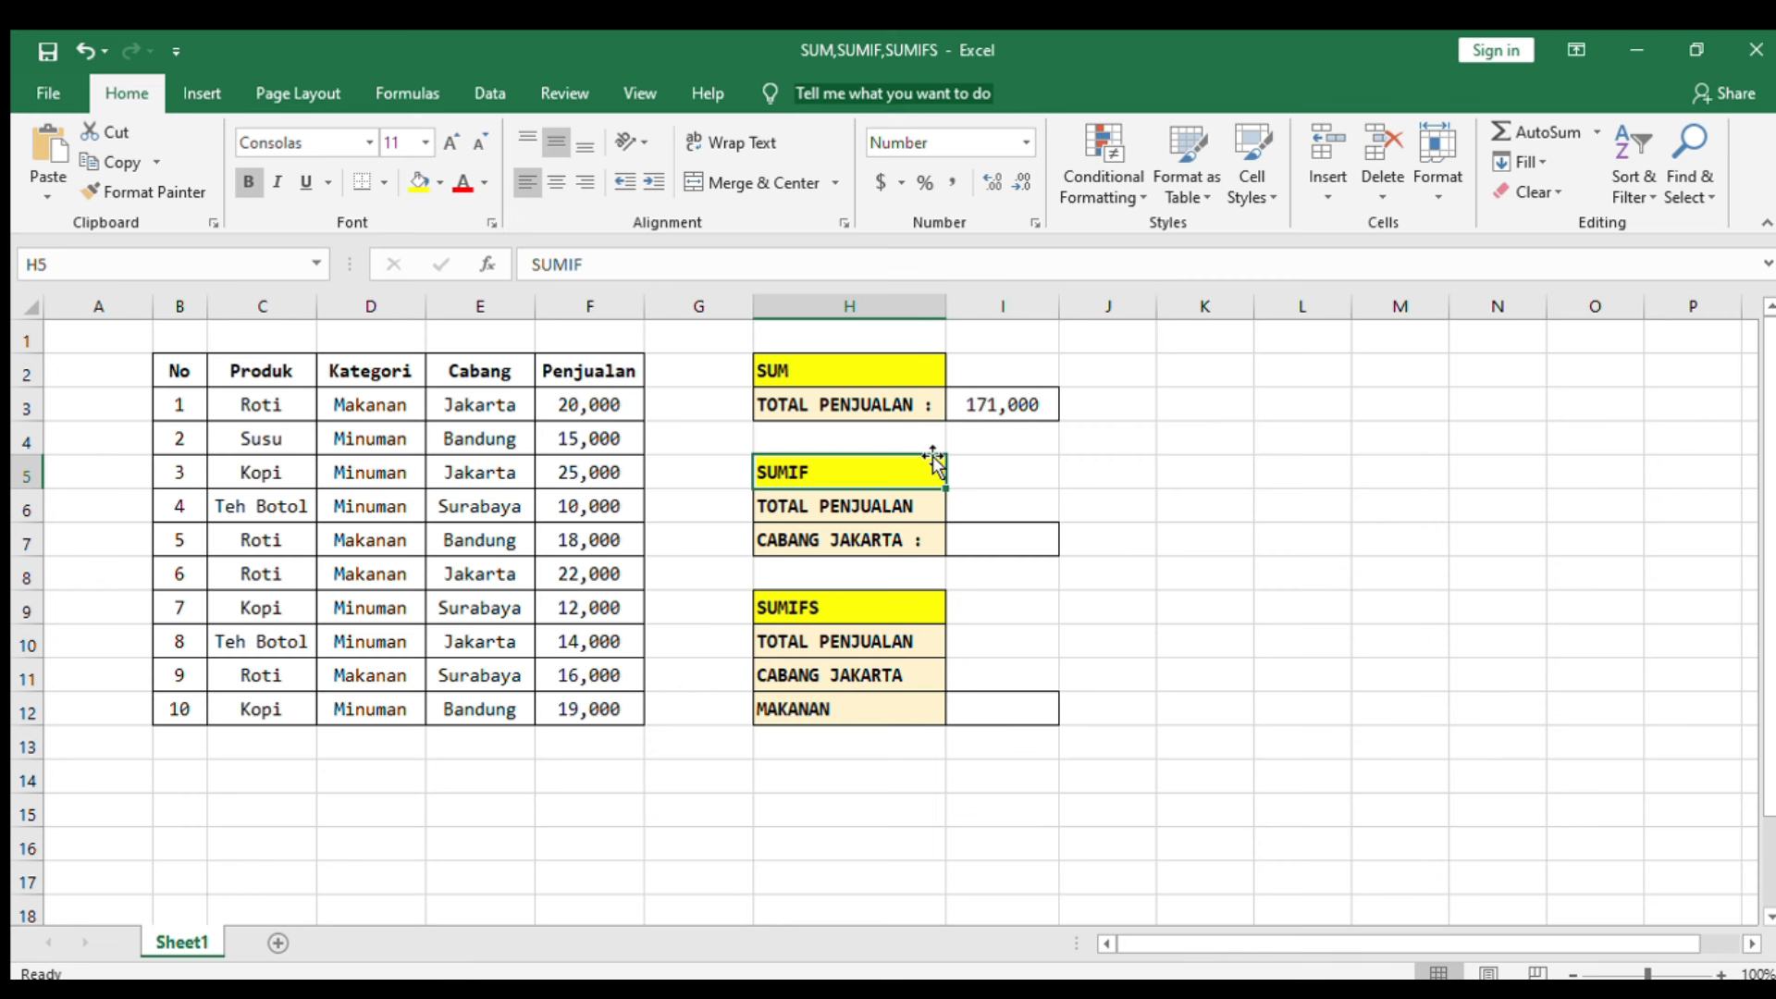
{"action": "left_click", "coordinate": [965, 530]}
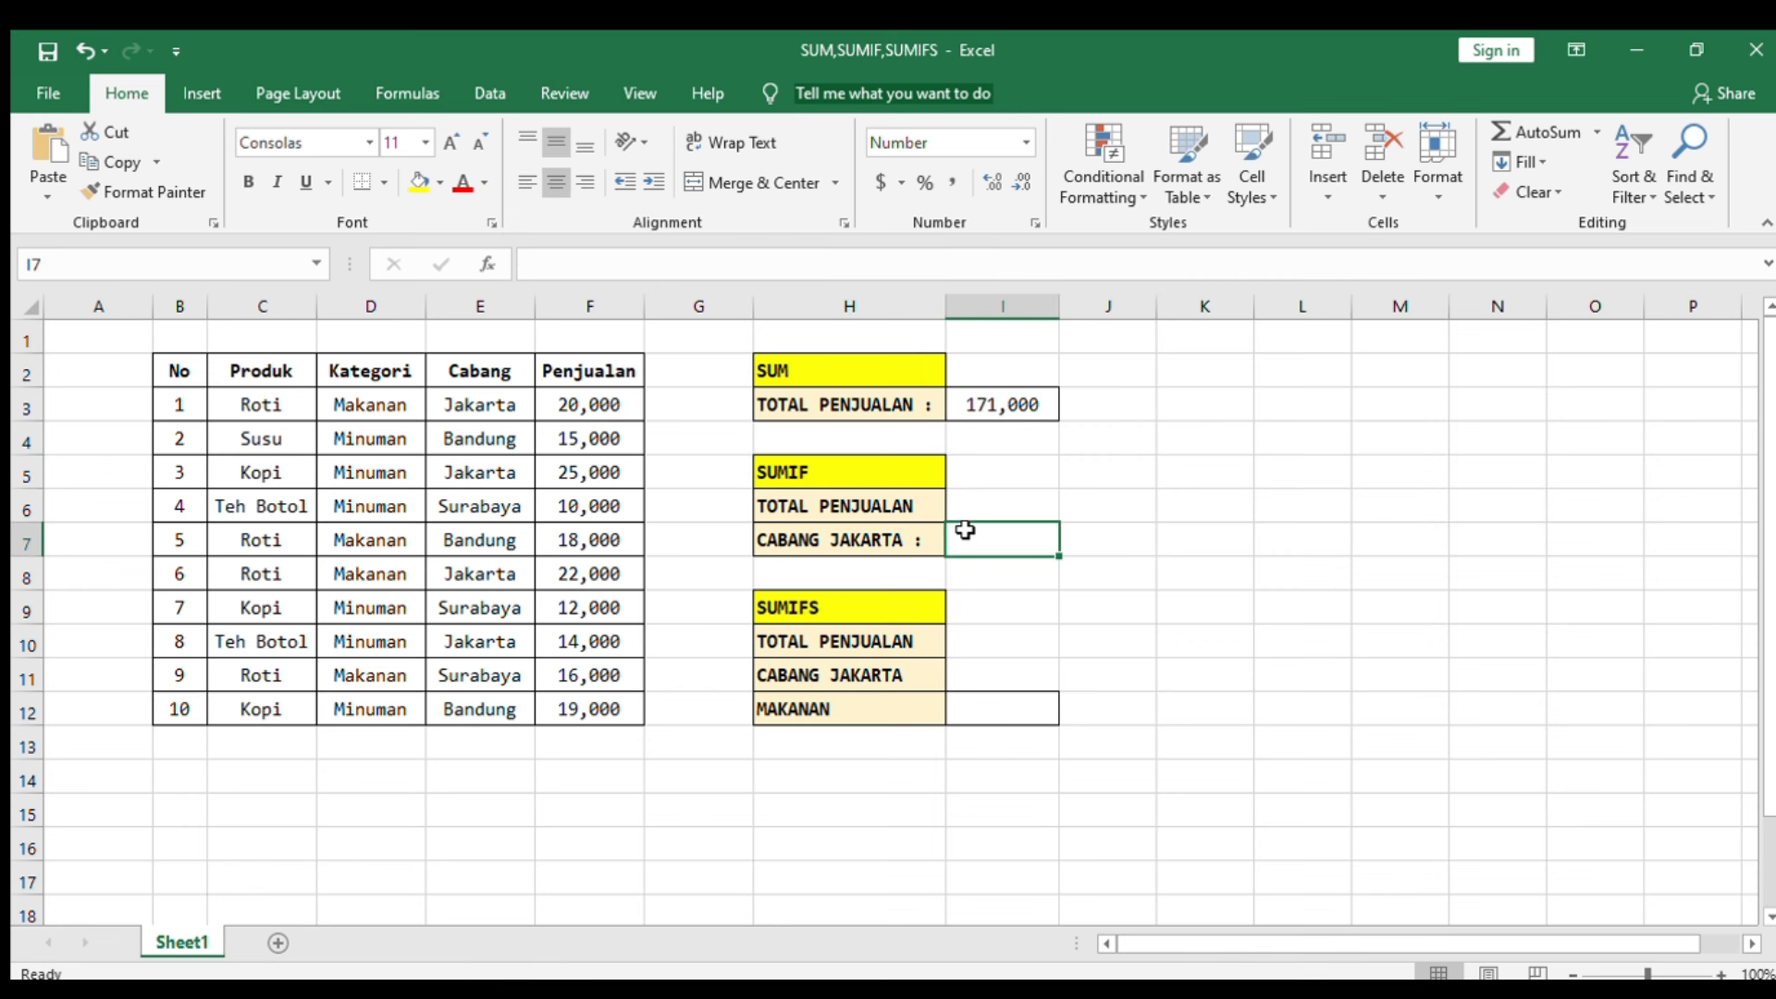
{"action": "type", "text": "=SU"}
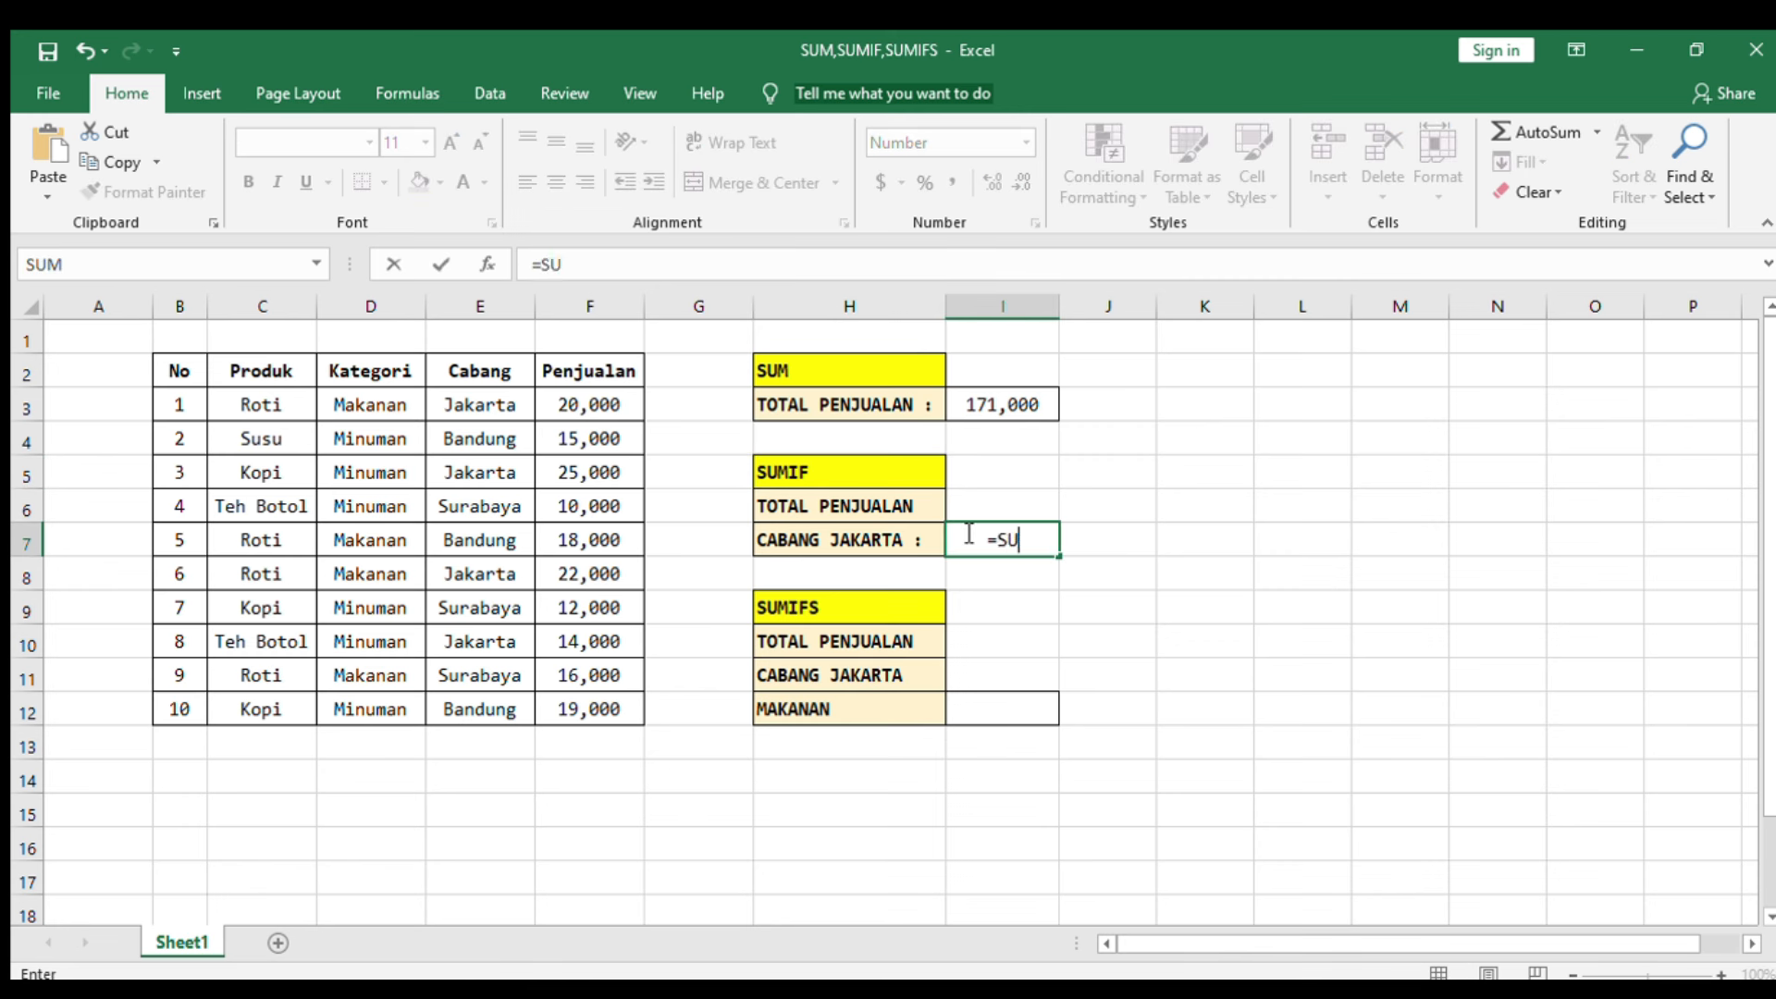
{"action": "type", "text": "MIF("}
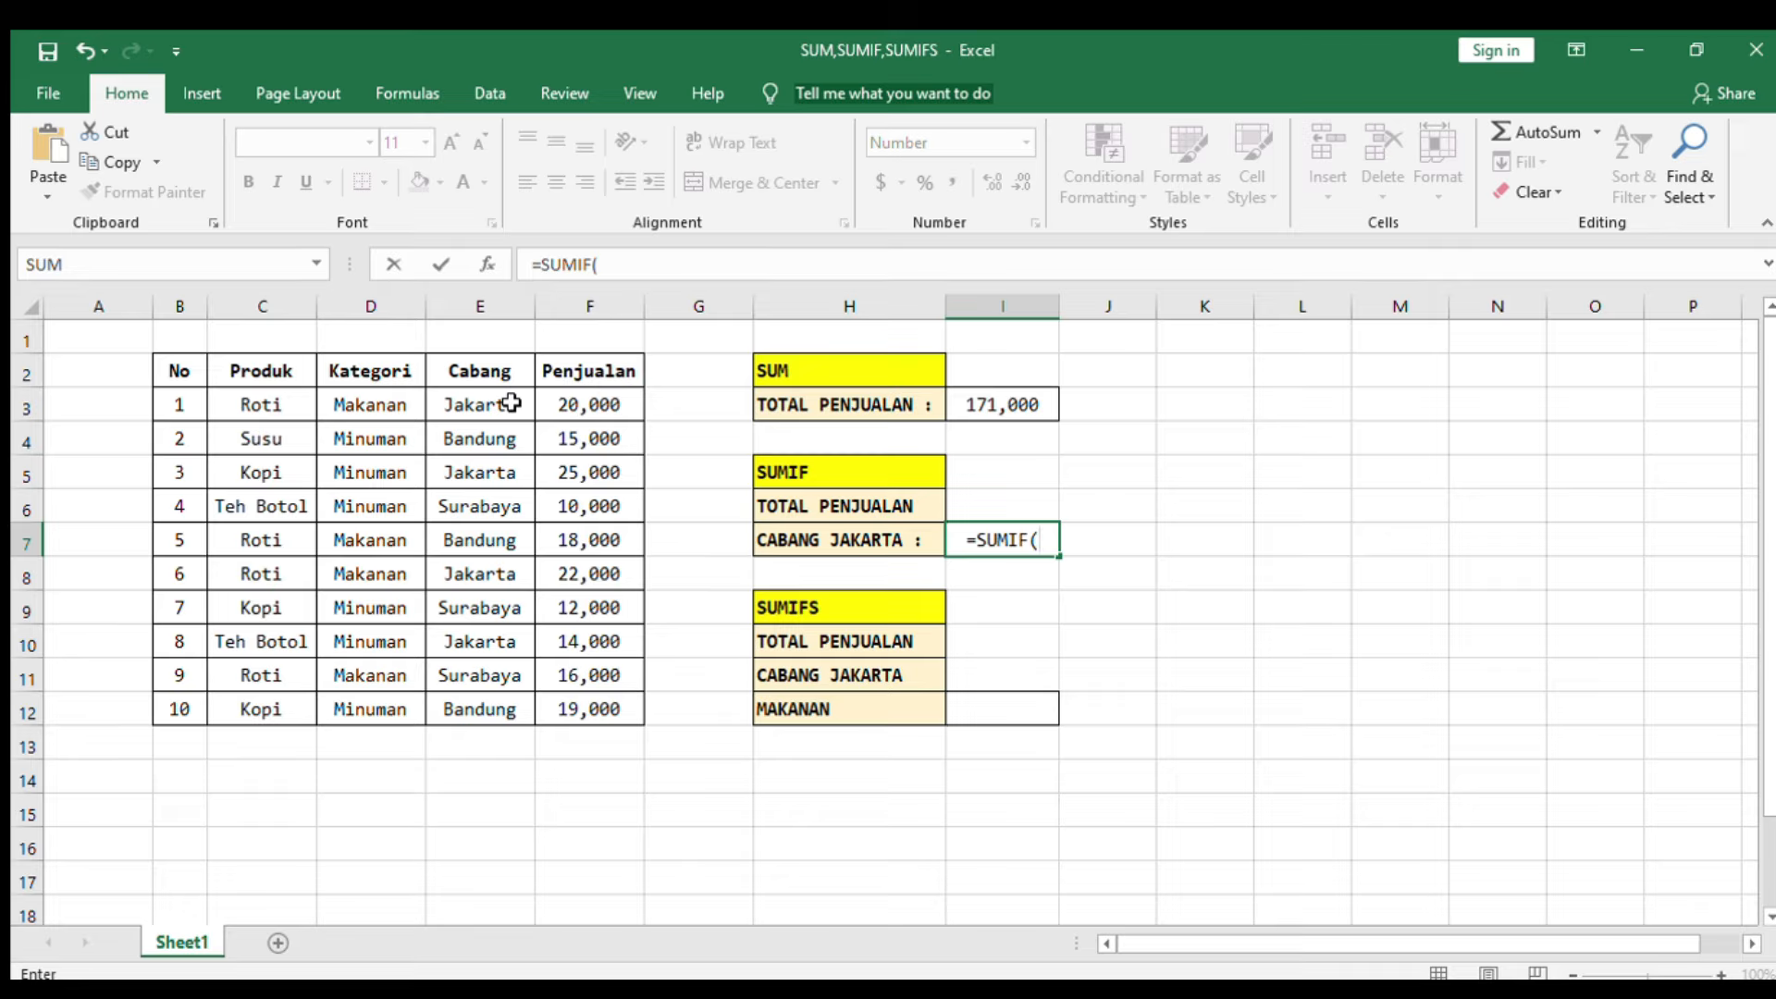
{"action": "left_click_drag", "start_coordinate": [512, 403], "coordinate": [441, 701]}
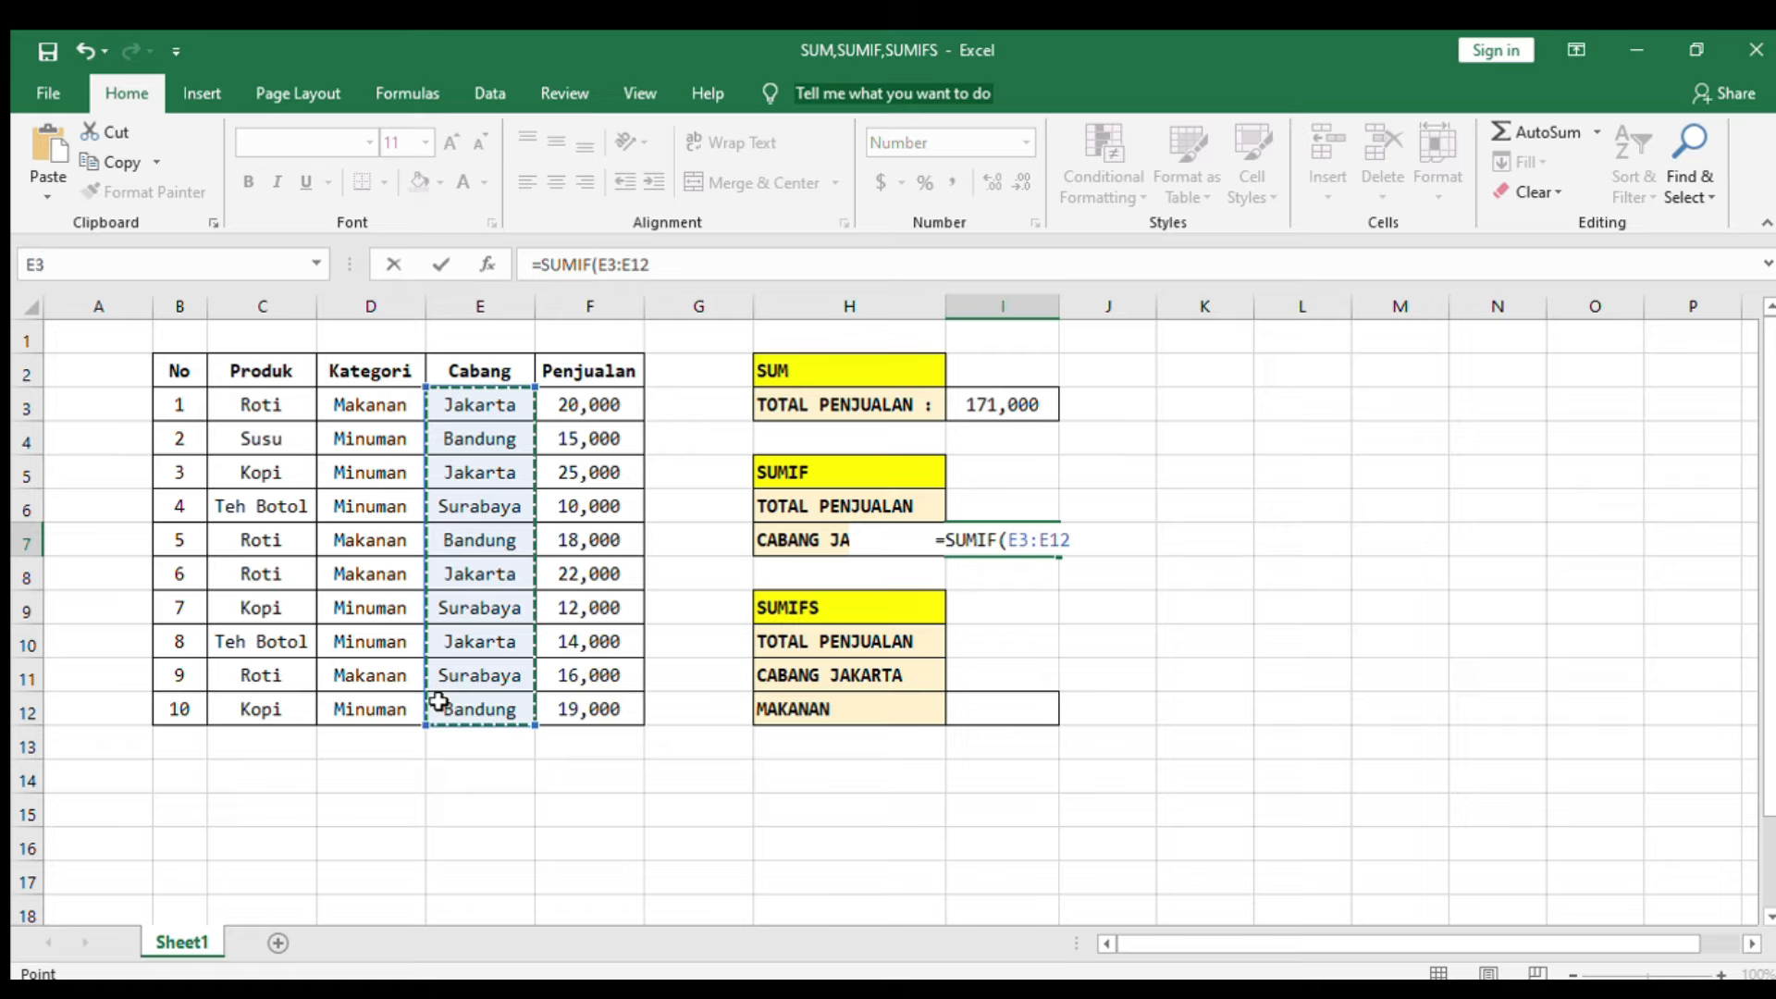
{"action": "type", "text": ","}
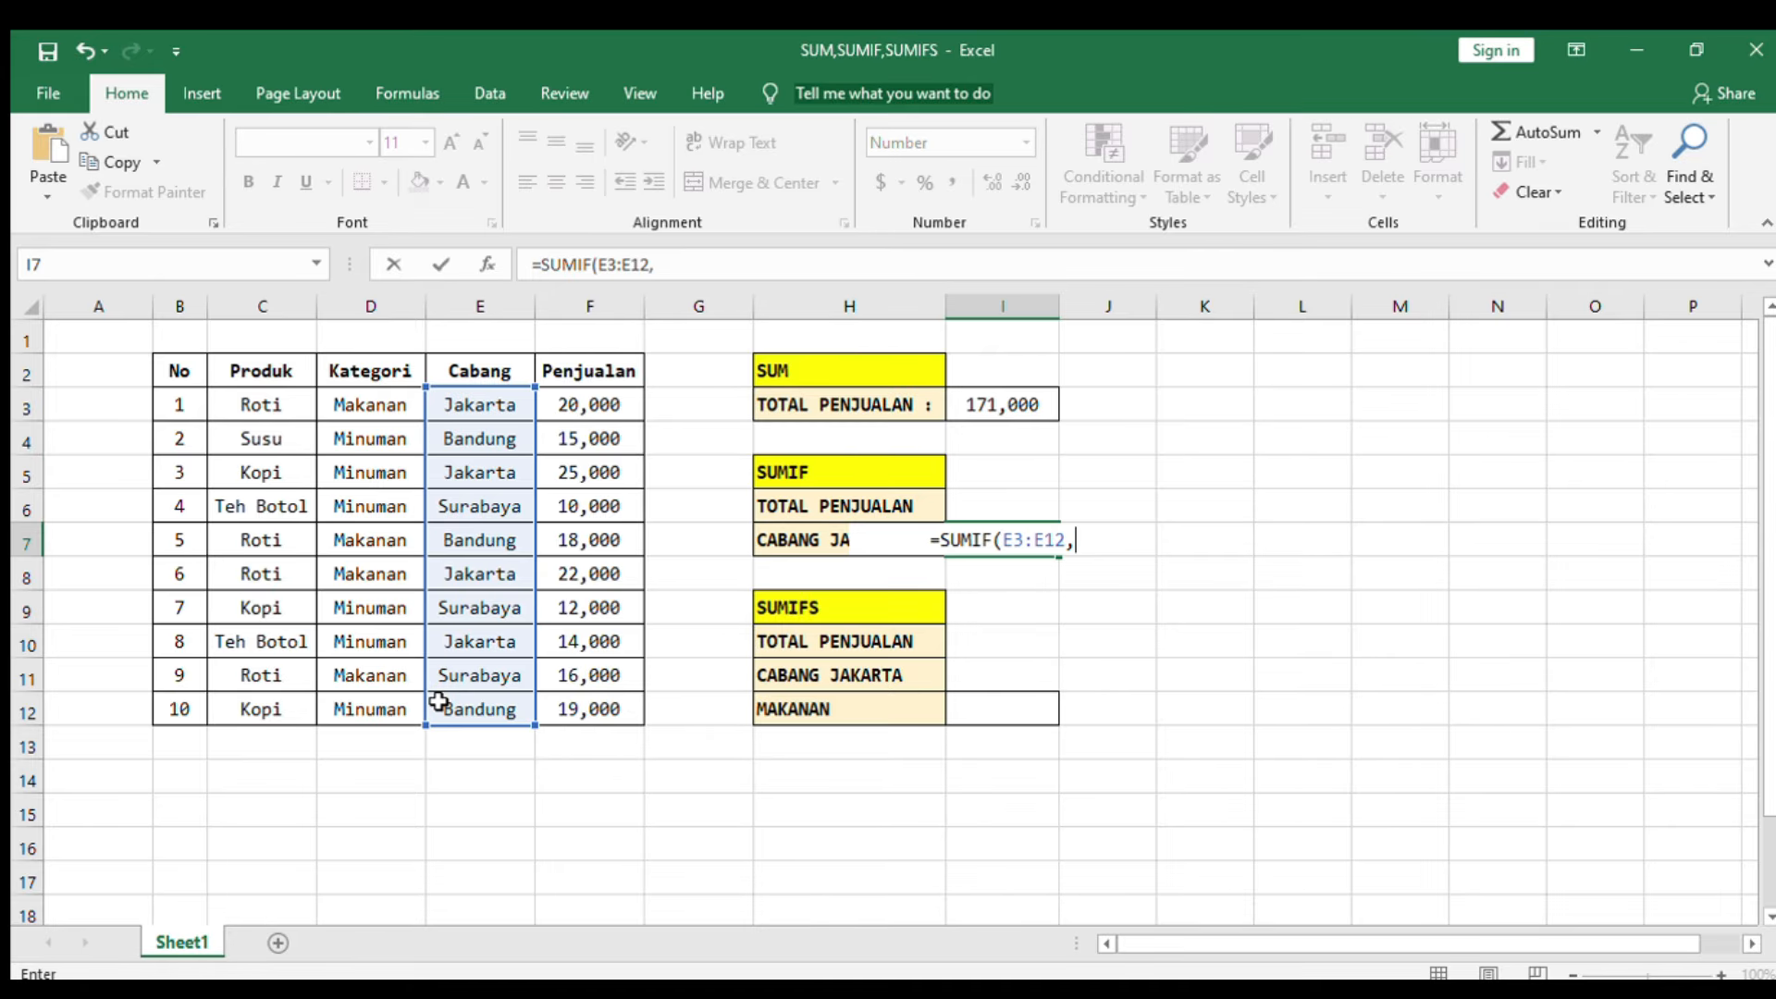
{"action": "type", "text": "\"j"}
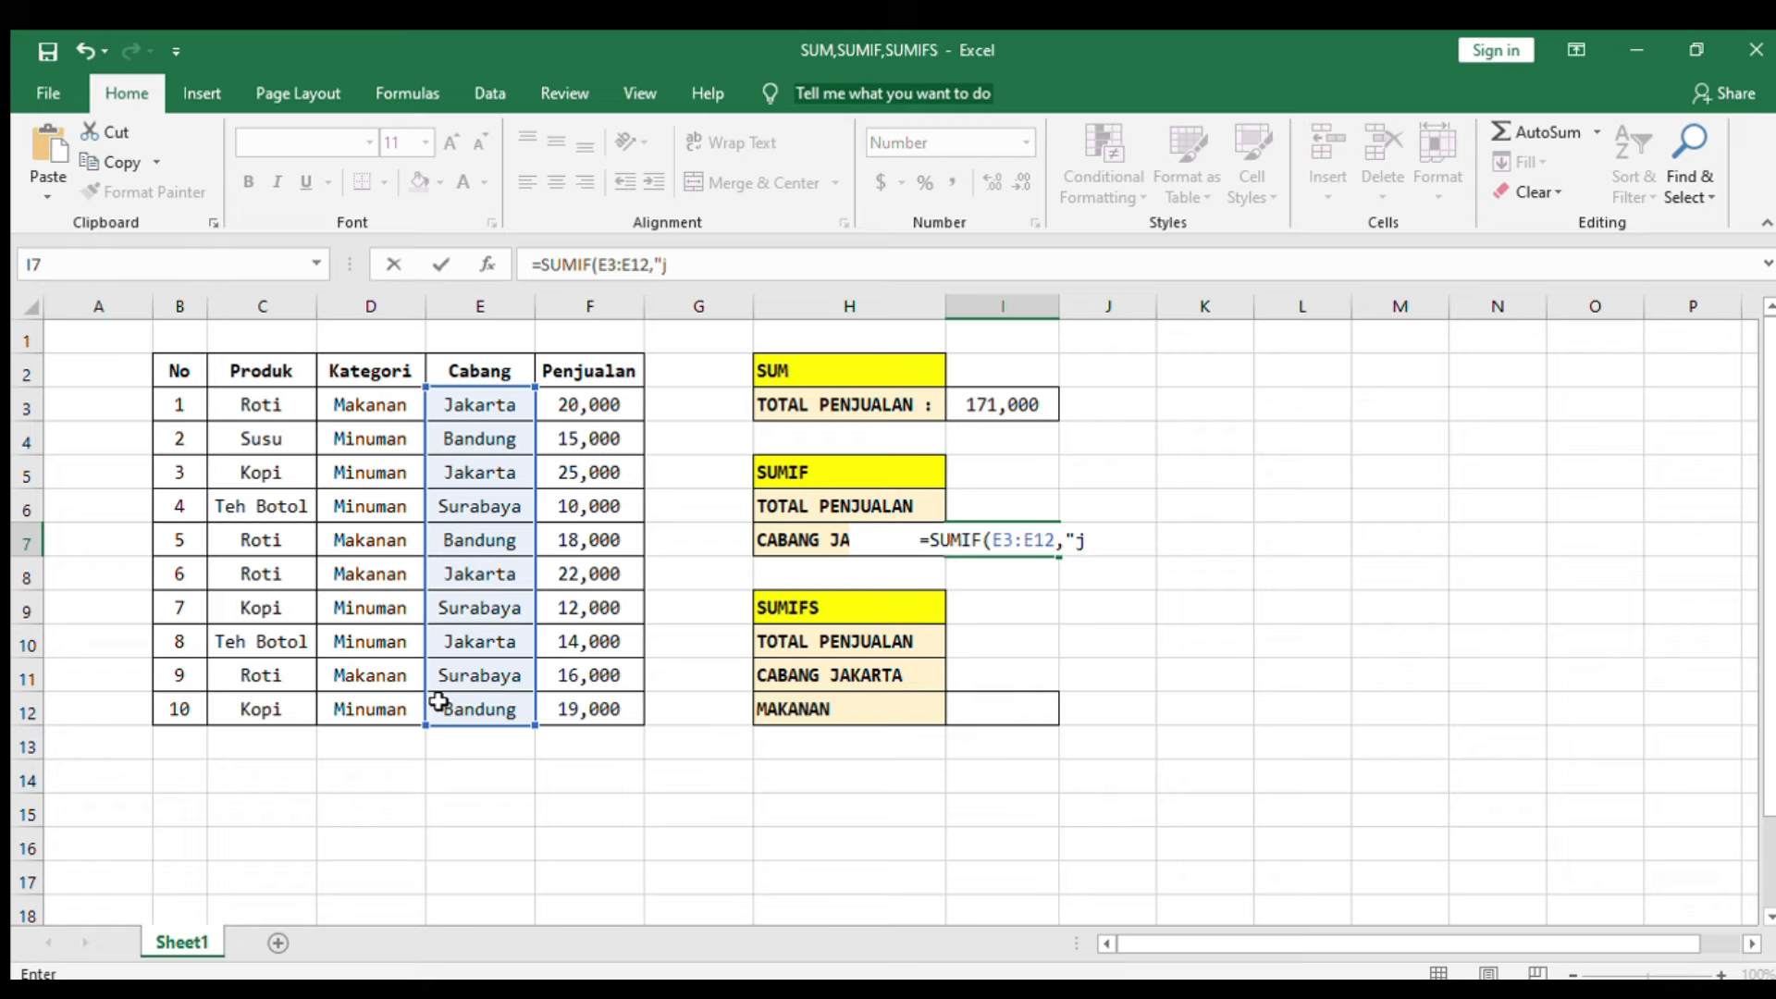
Step: Complete the SUMIF with the criterion "Jakarta" and the sum range F3:F12
{"action": "key", "text": "BackSpace"}
{"action": "type", "text": "Jakarta"}
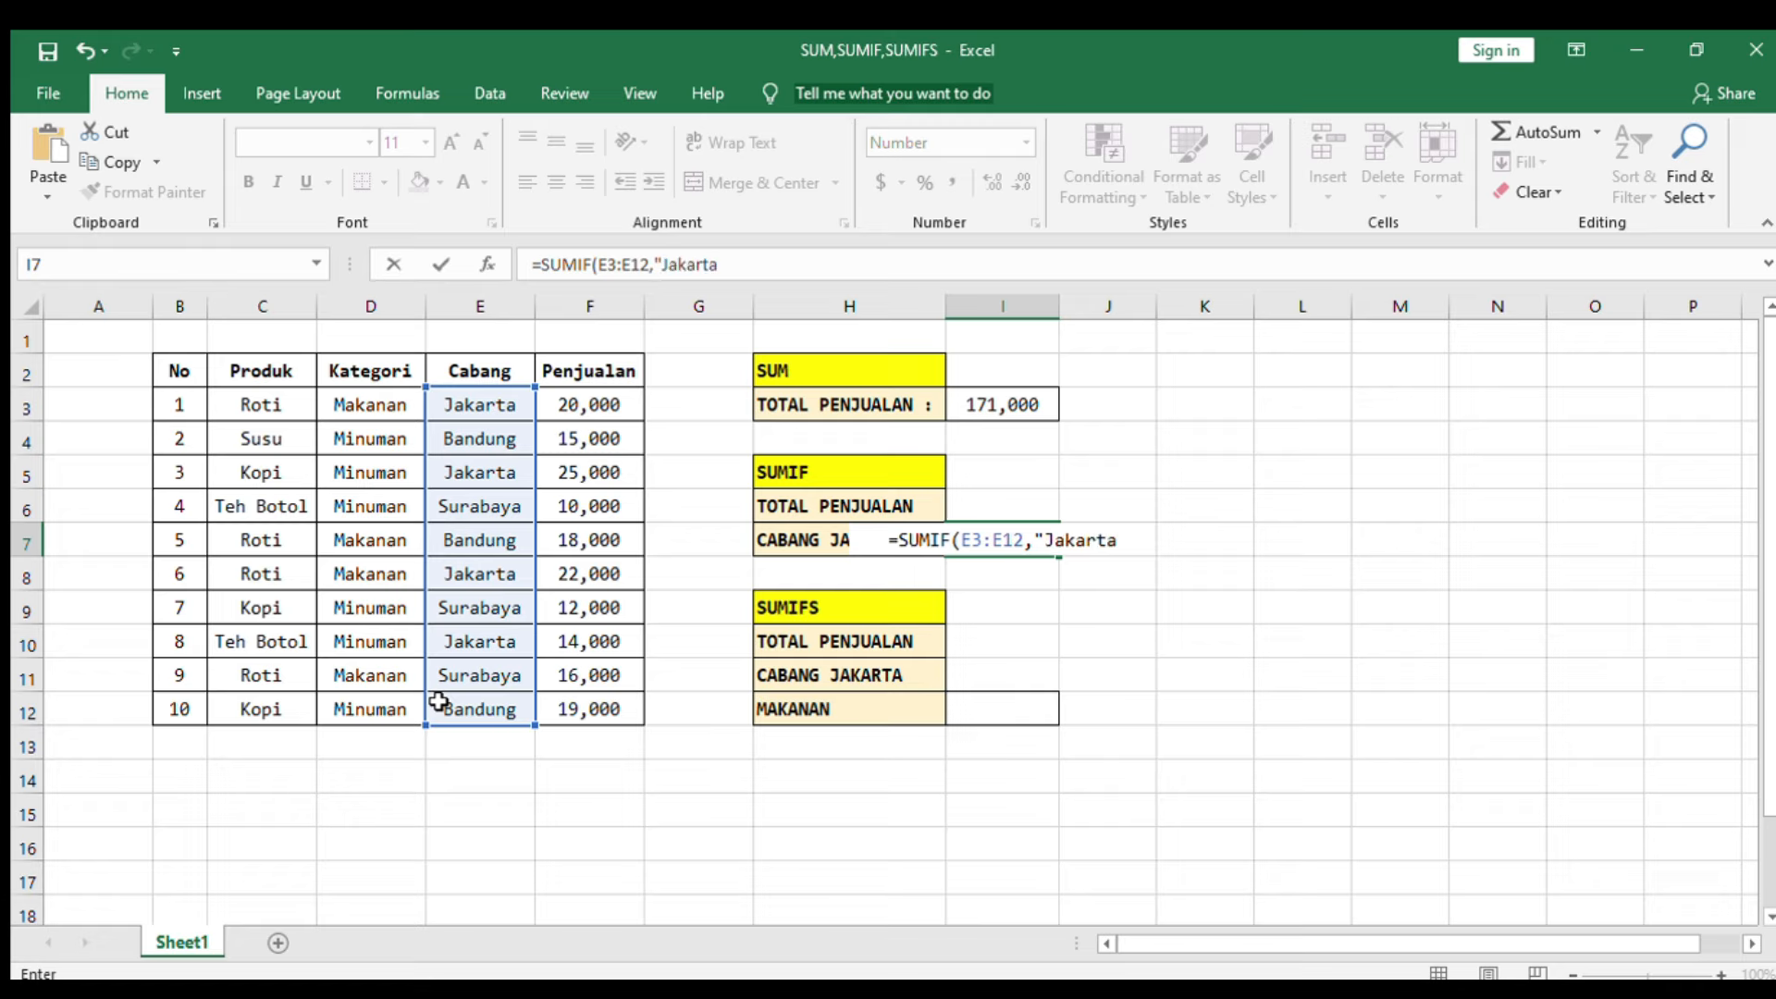
{"action": "type", "text": "\","}
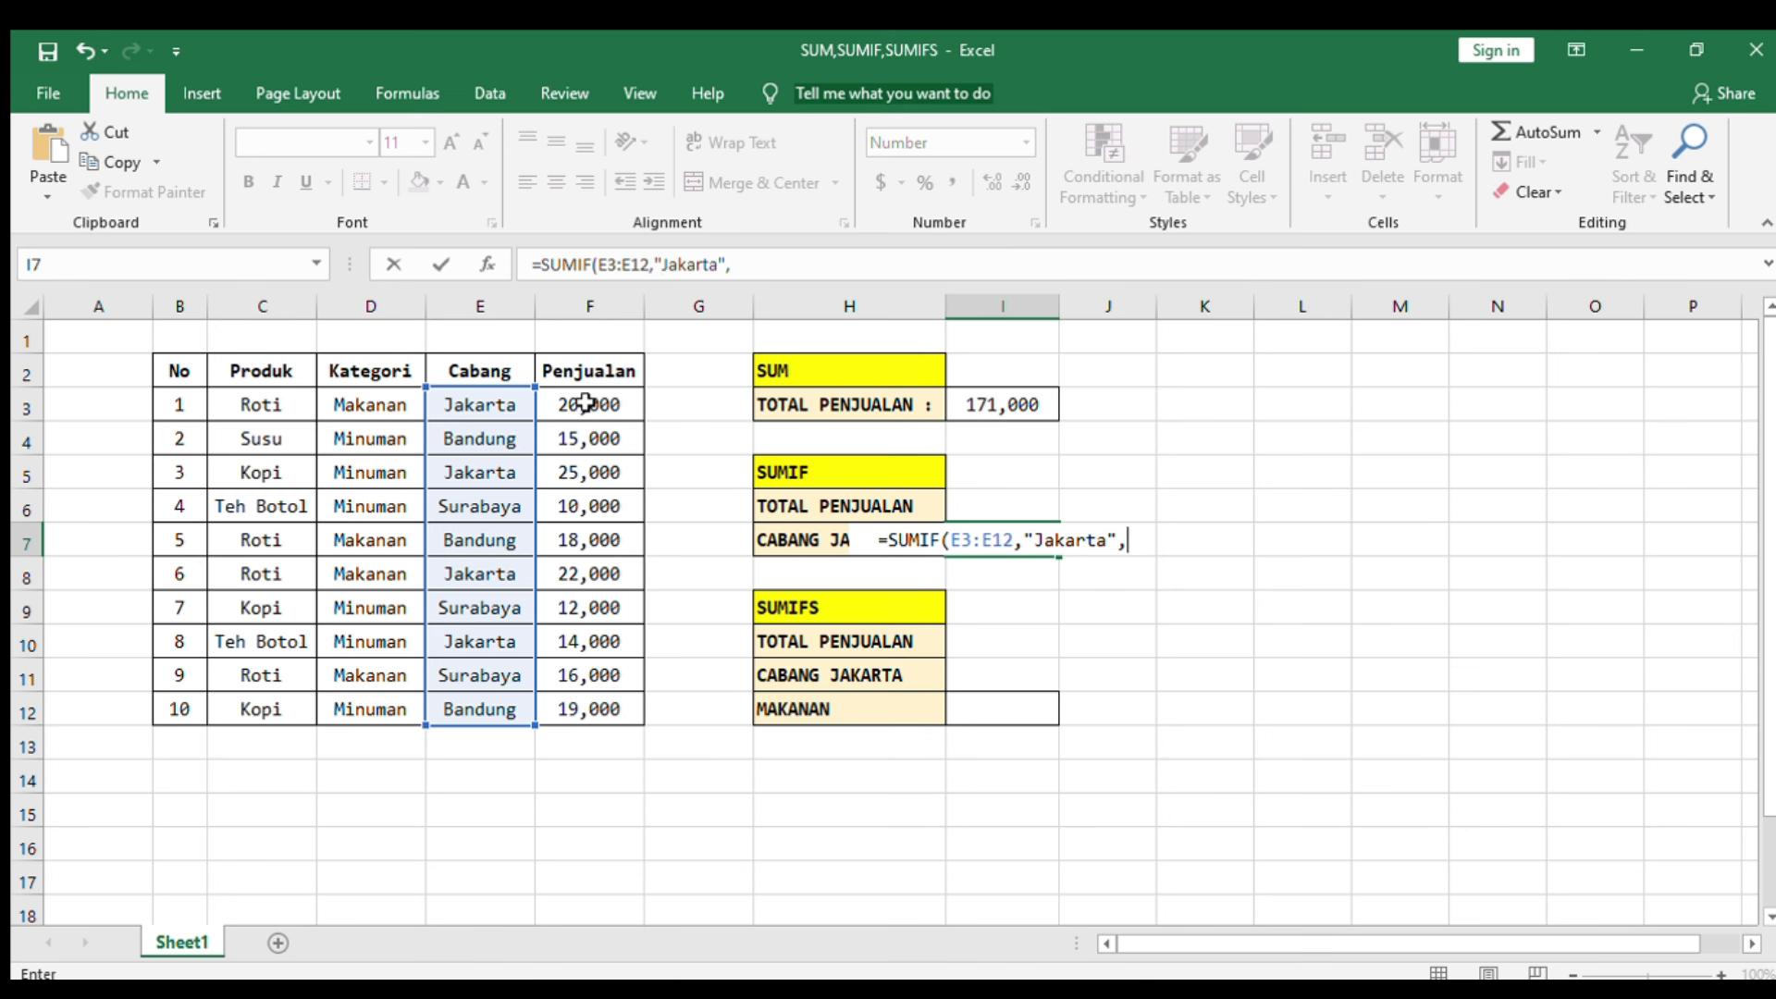
{"action": "left_click_drag", "start_coordinate": [586, 407], "coordinate": [544, 711]}
{"action": "type", "text": ")"}
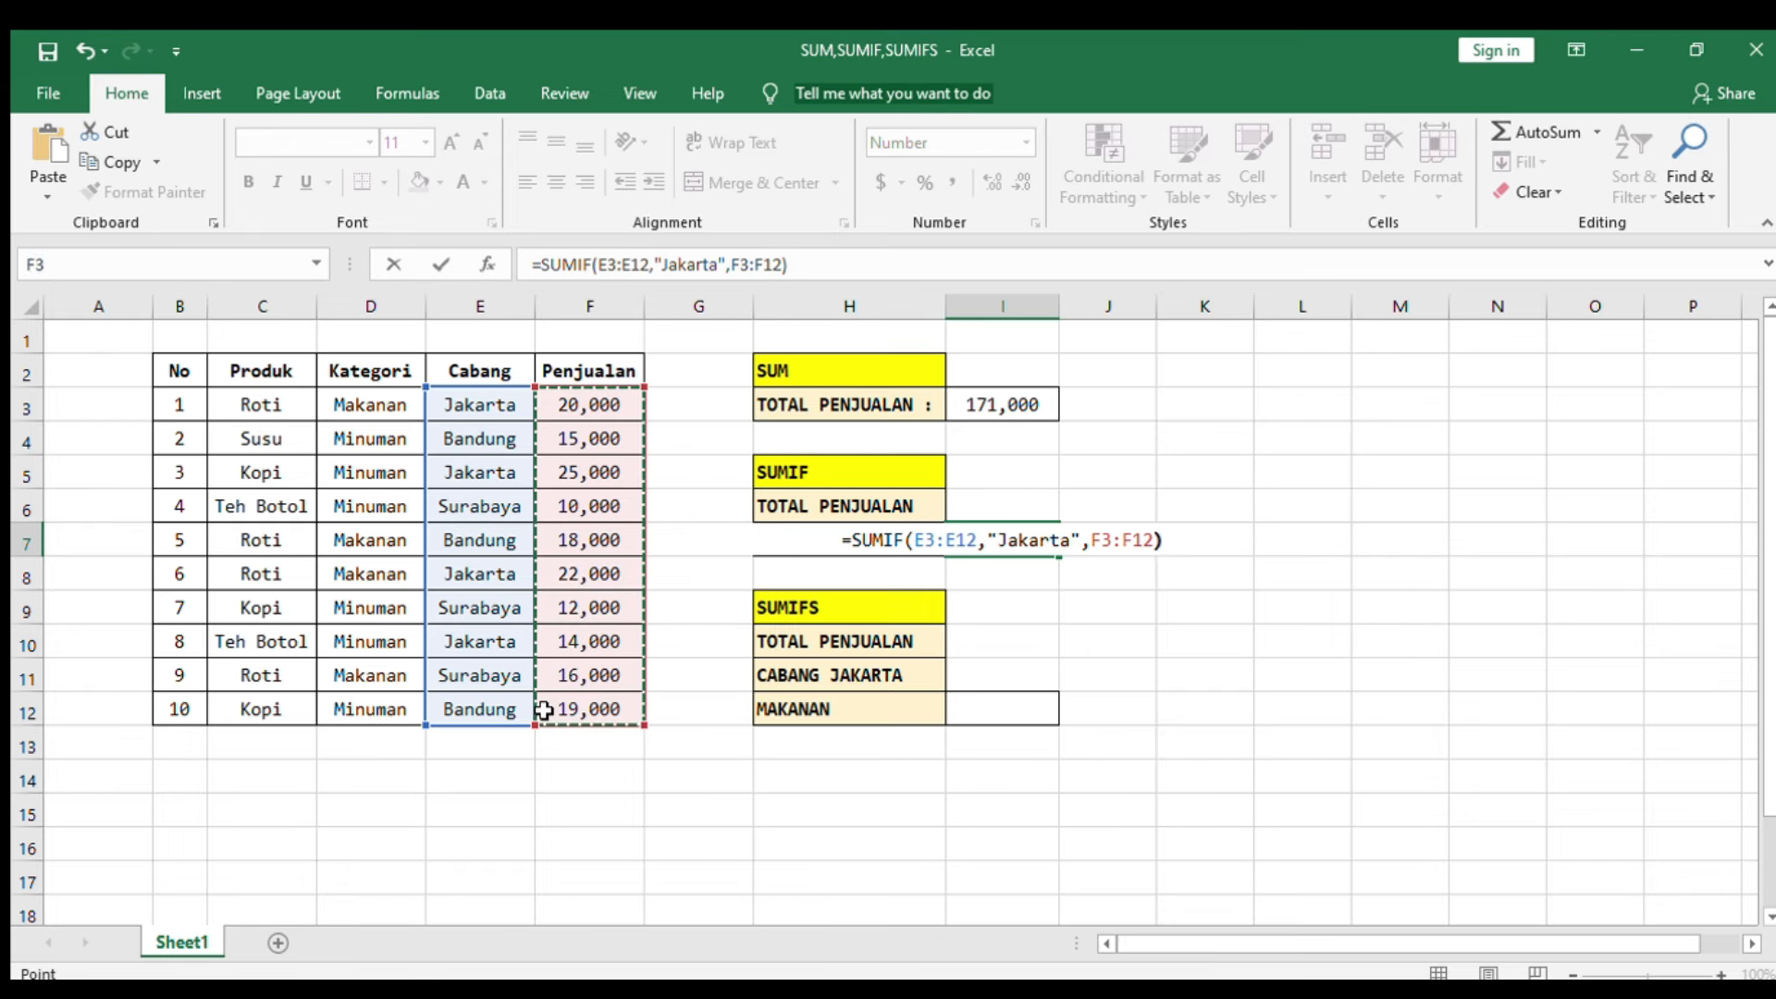
{"action": "key", "text": "Return"}
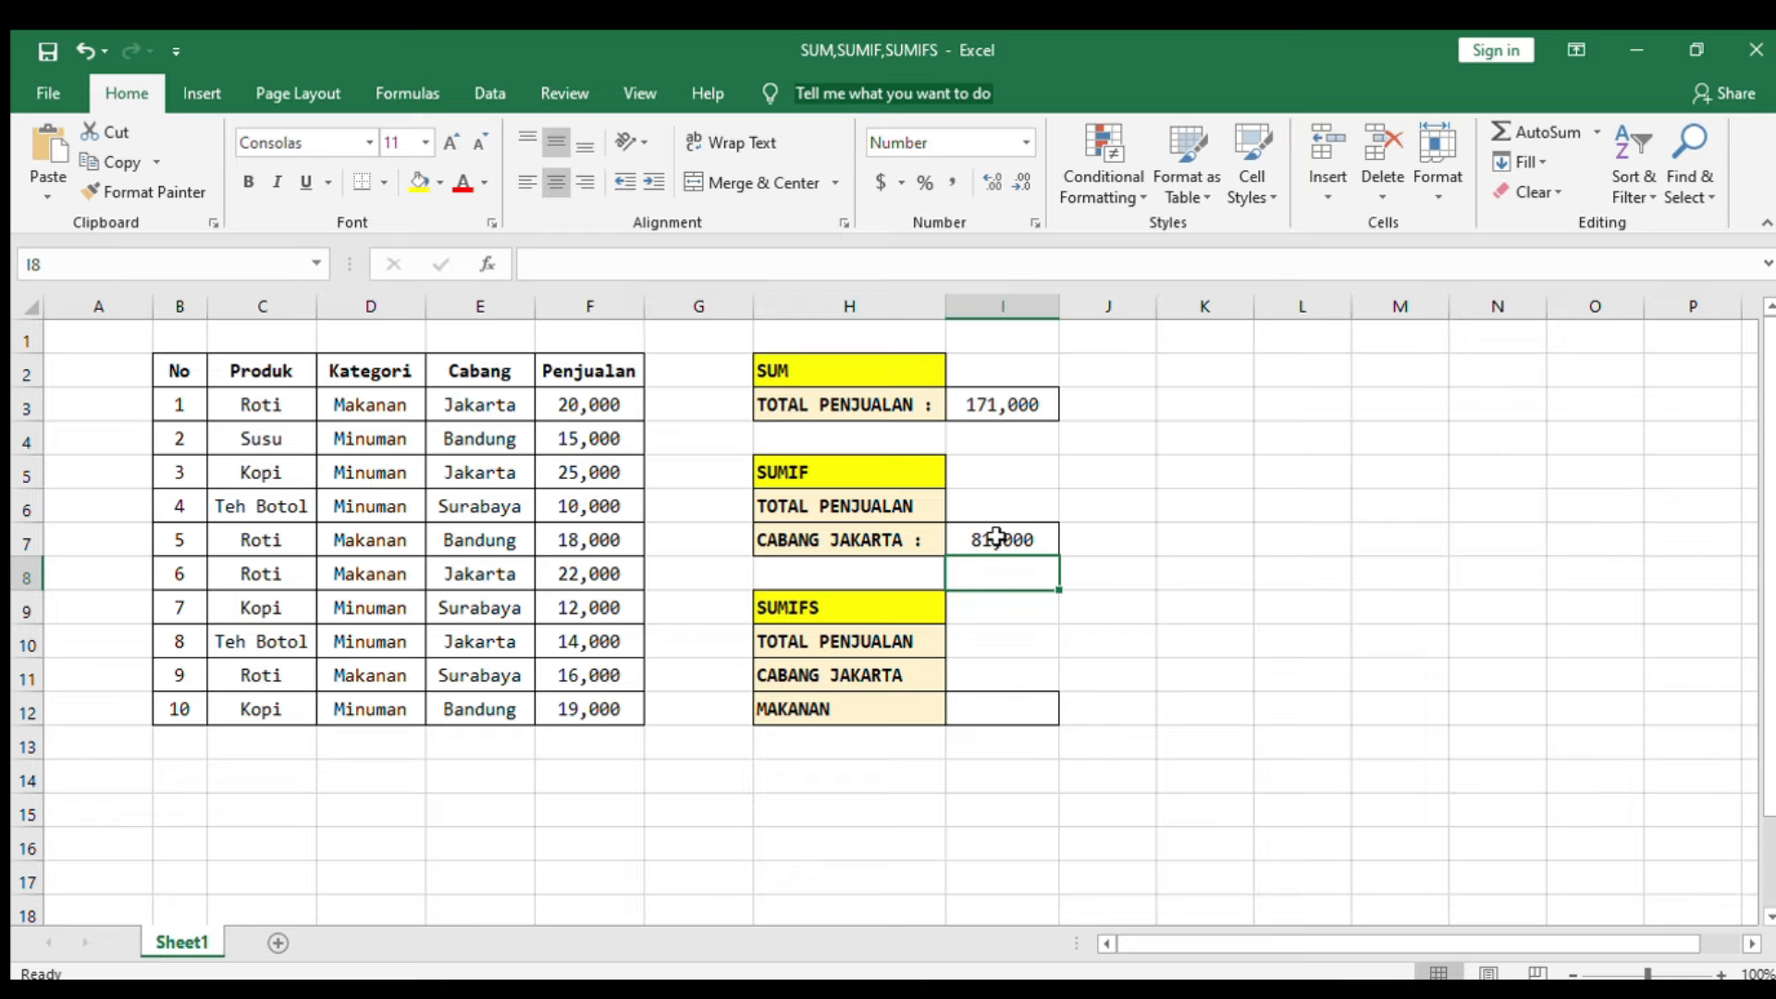
Step: Select the Penjualan values of the Jakarta rows to check the SUMIF total
{"action": "left_click", "coordinate": [603, 404]}
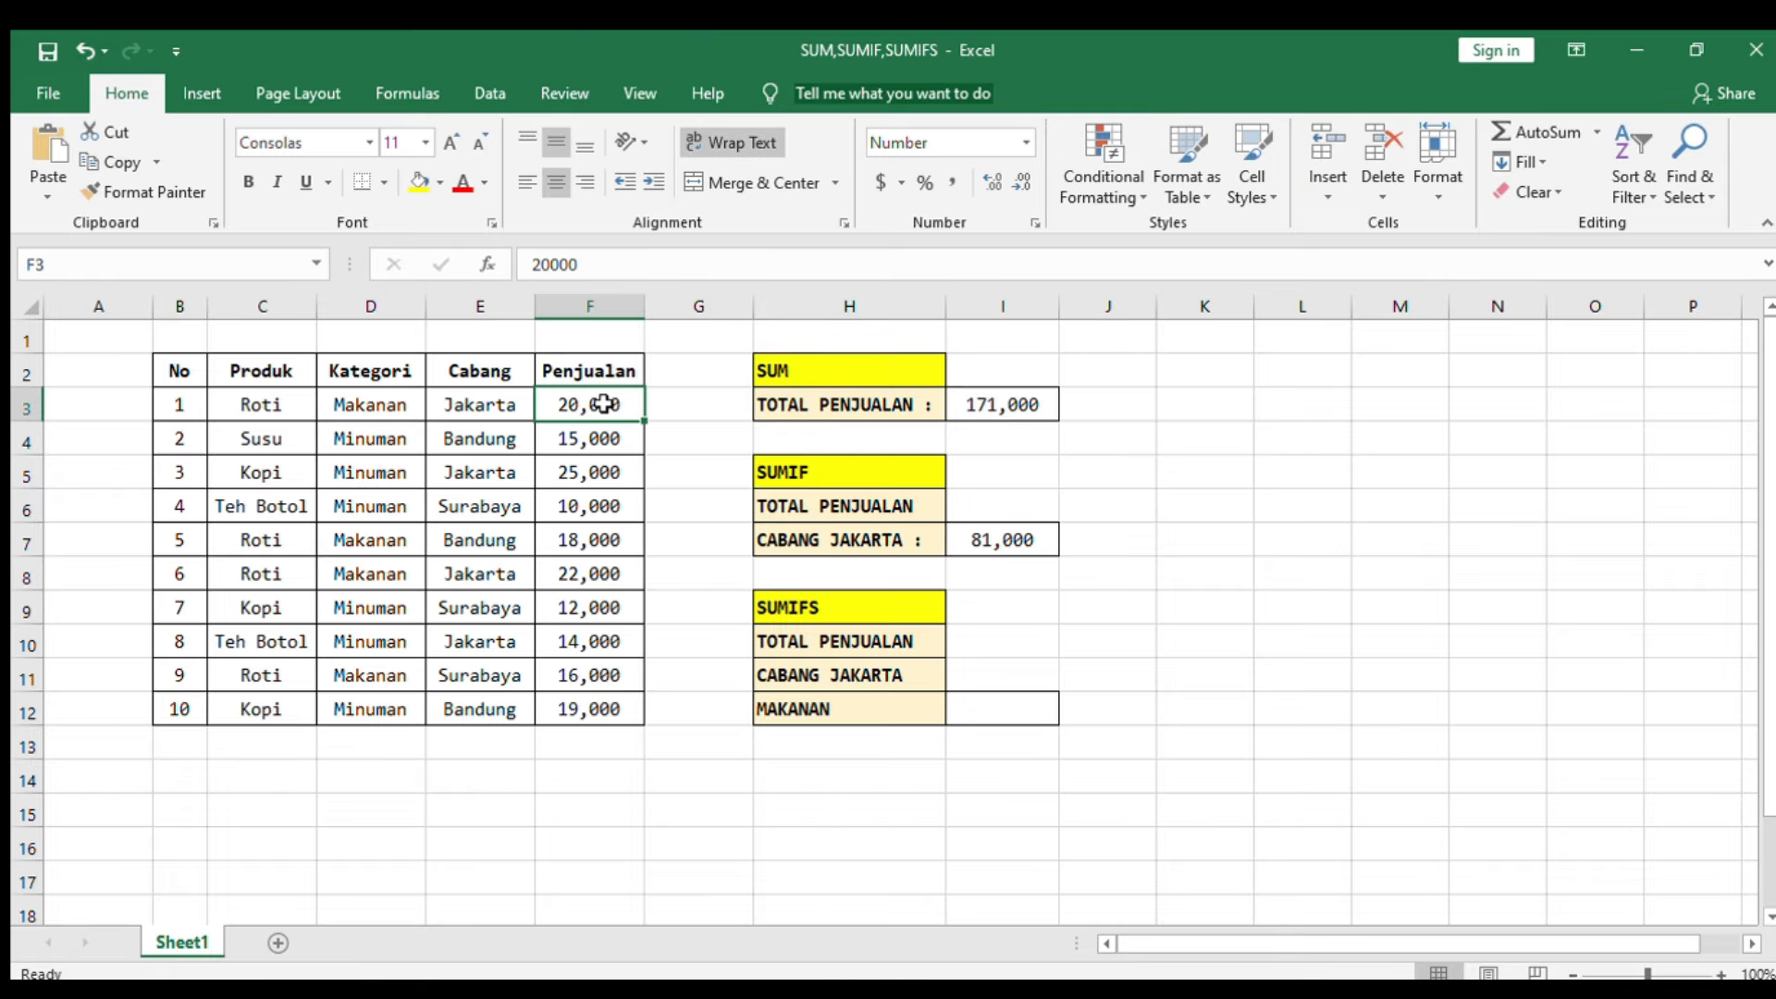
{"action": "left_click", "coordinate": [612, 472], "text": "ctrl"}
{"action": "left_click", "coordinate": [581, 578], "text": "ctrl"}
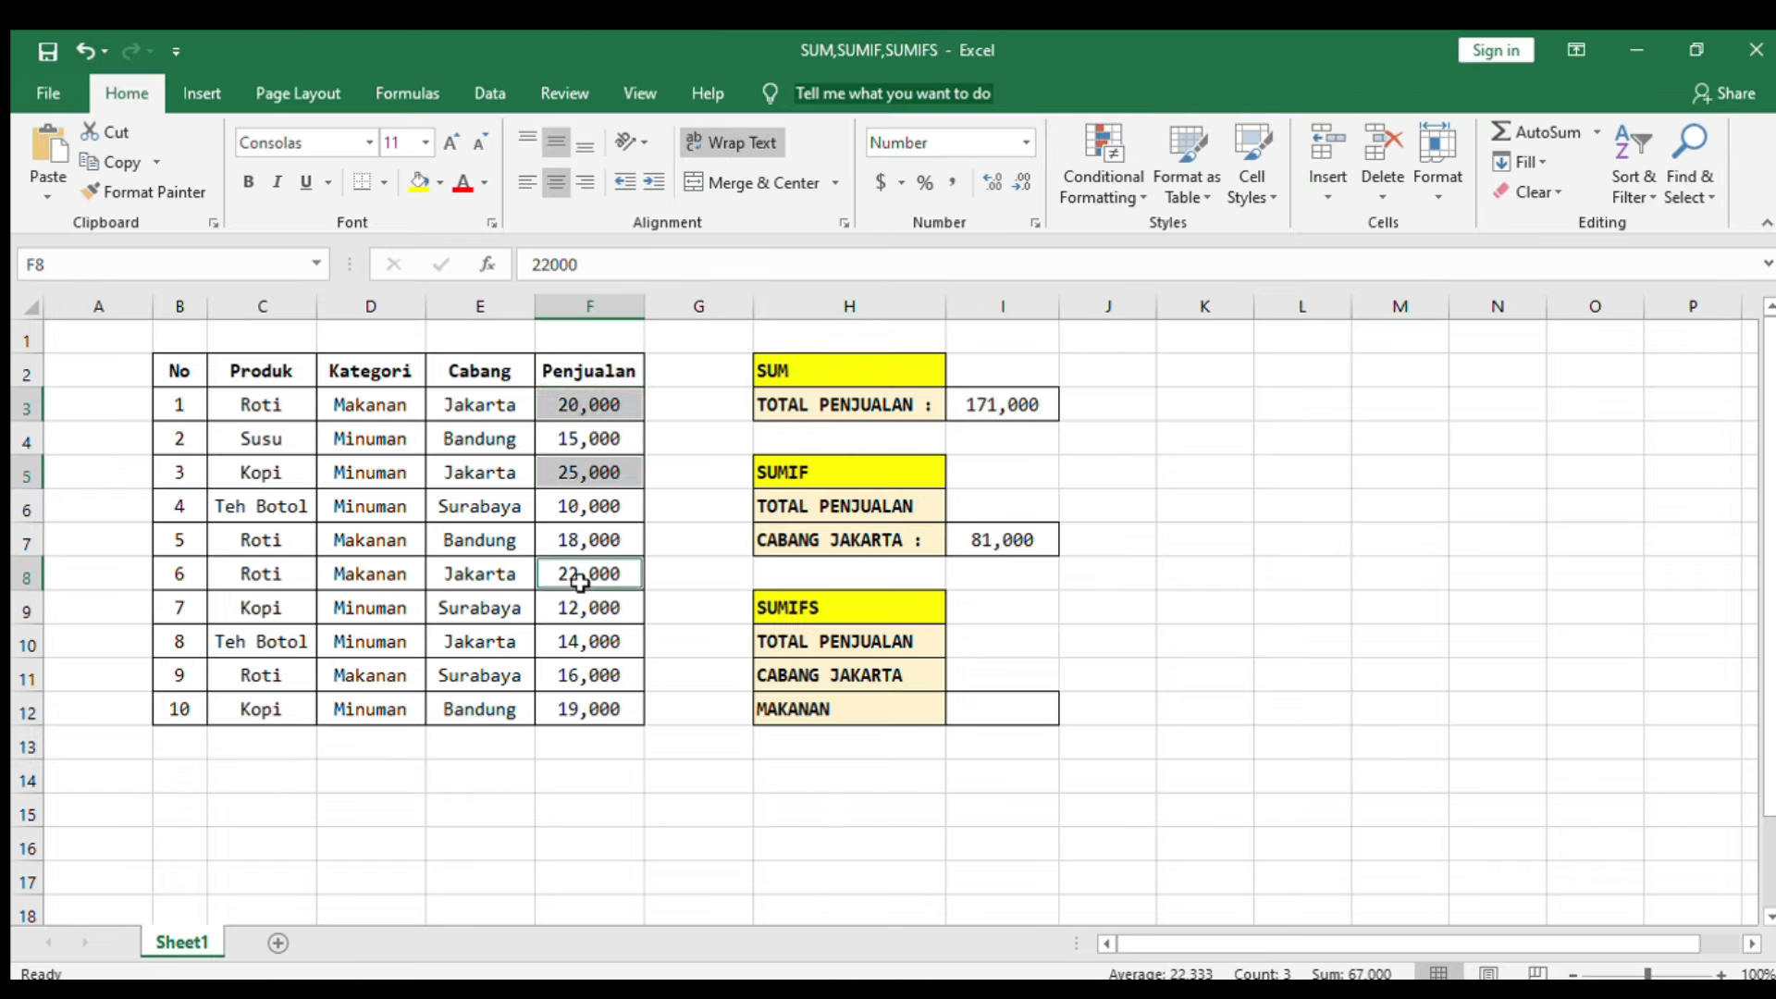
{"action": "left_click", "coordinate": [582, 641], "text": "ctrl"}
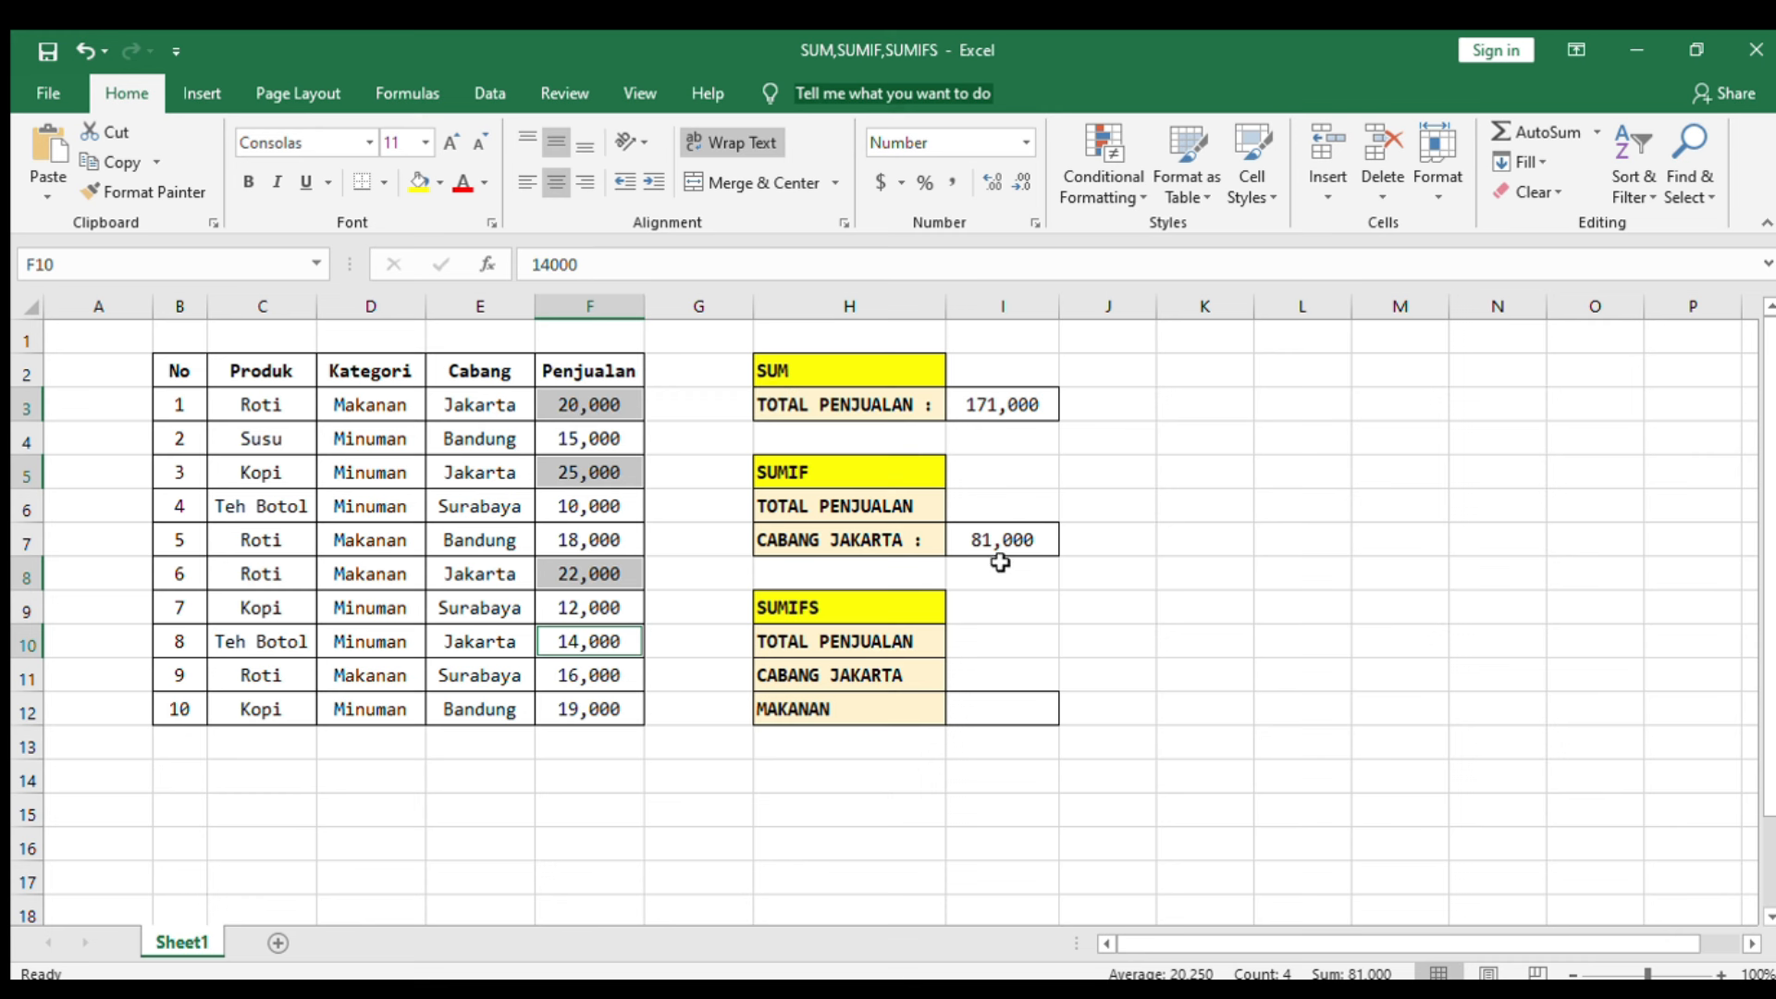
Step: Start a SUMIFS formula in the Makanan cell with sum range F3:F12 and criteria range E3:E12
{"action": "left_click", "coordinate": [1008, 684]}
{"action": "left_click", "coordinate": [1000, 701]}
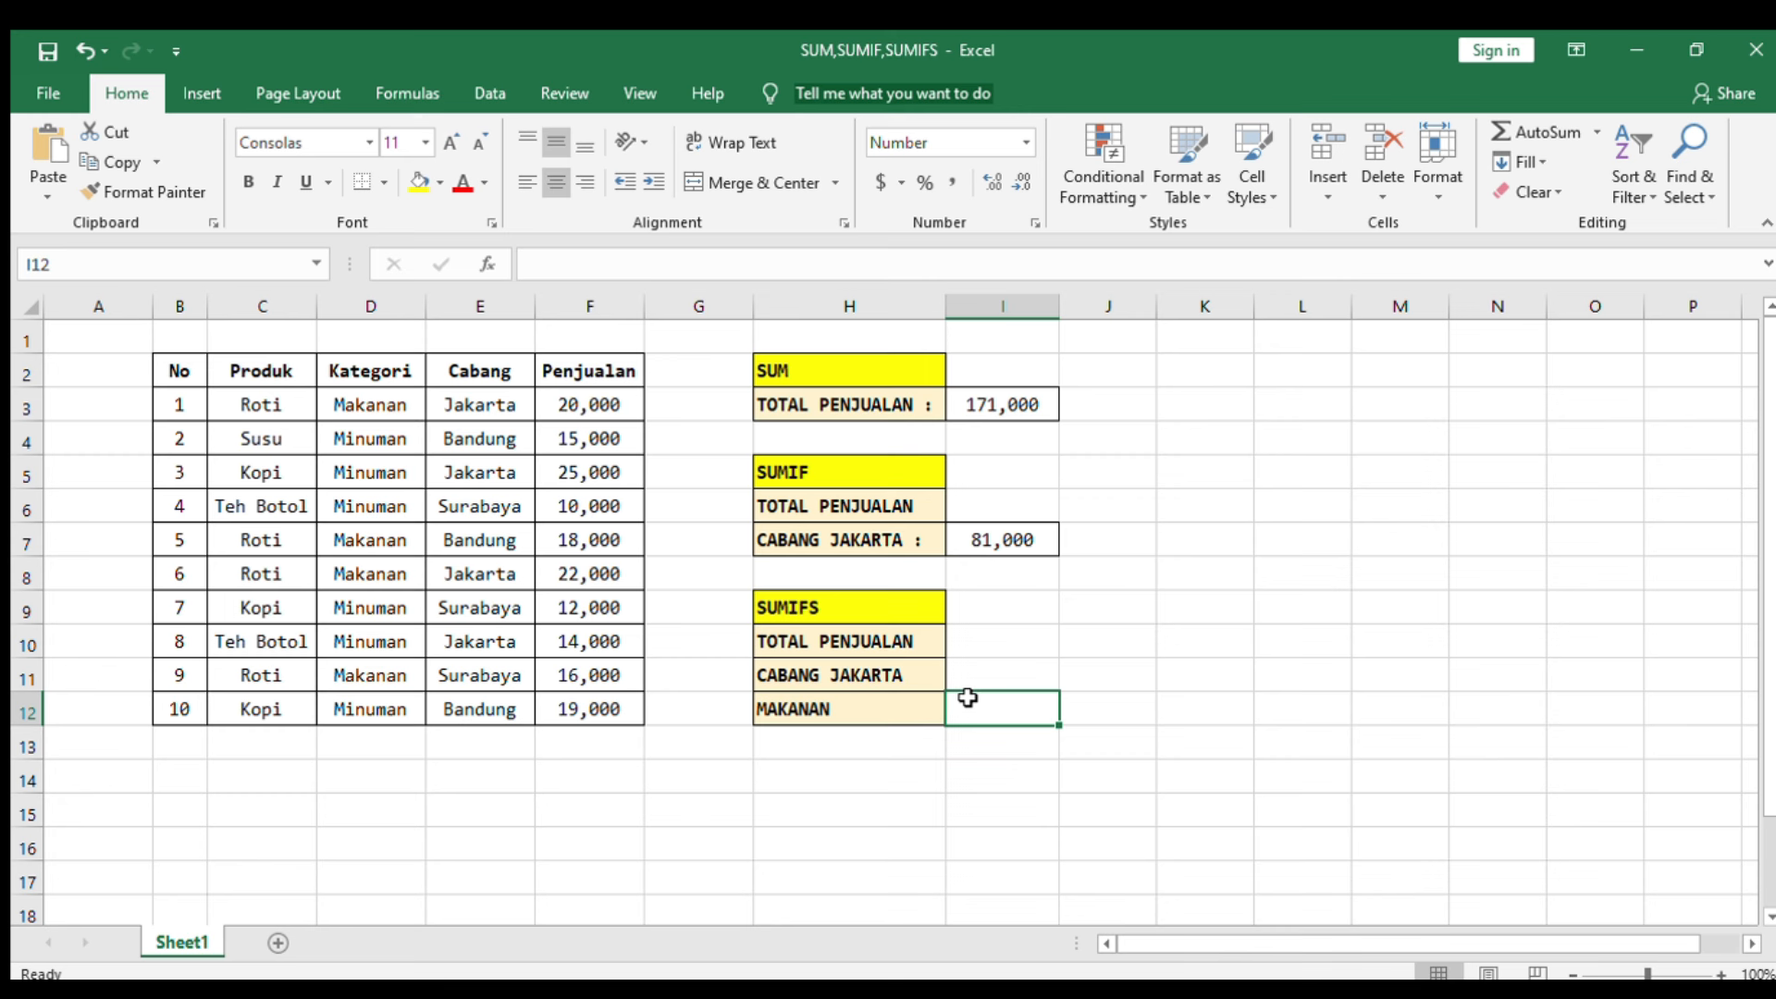
{"action": "type", "text": "="}
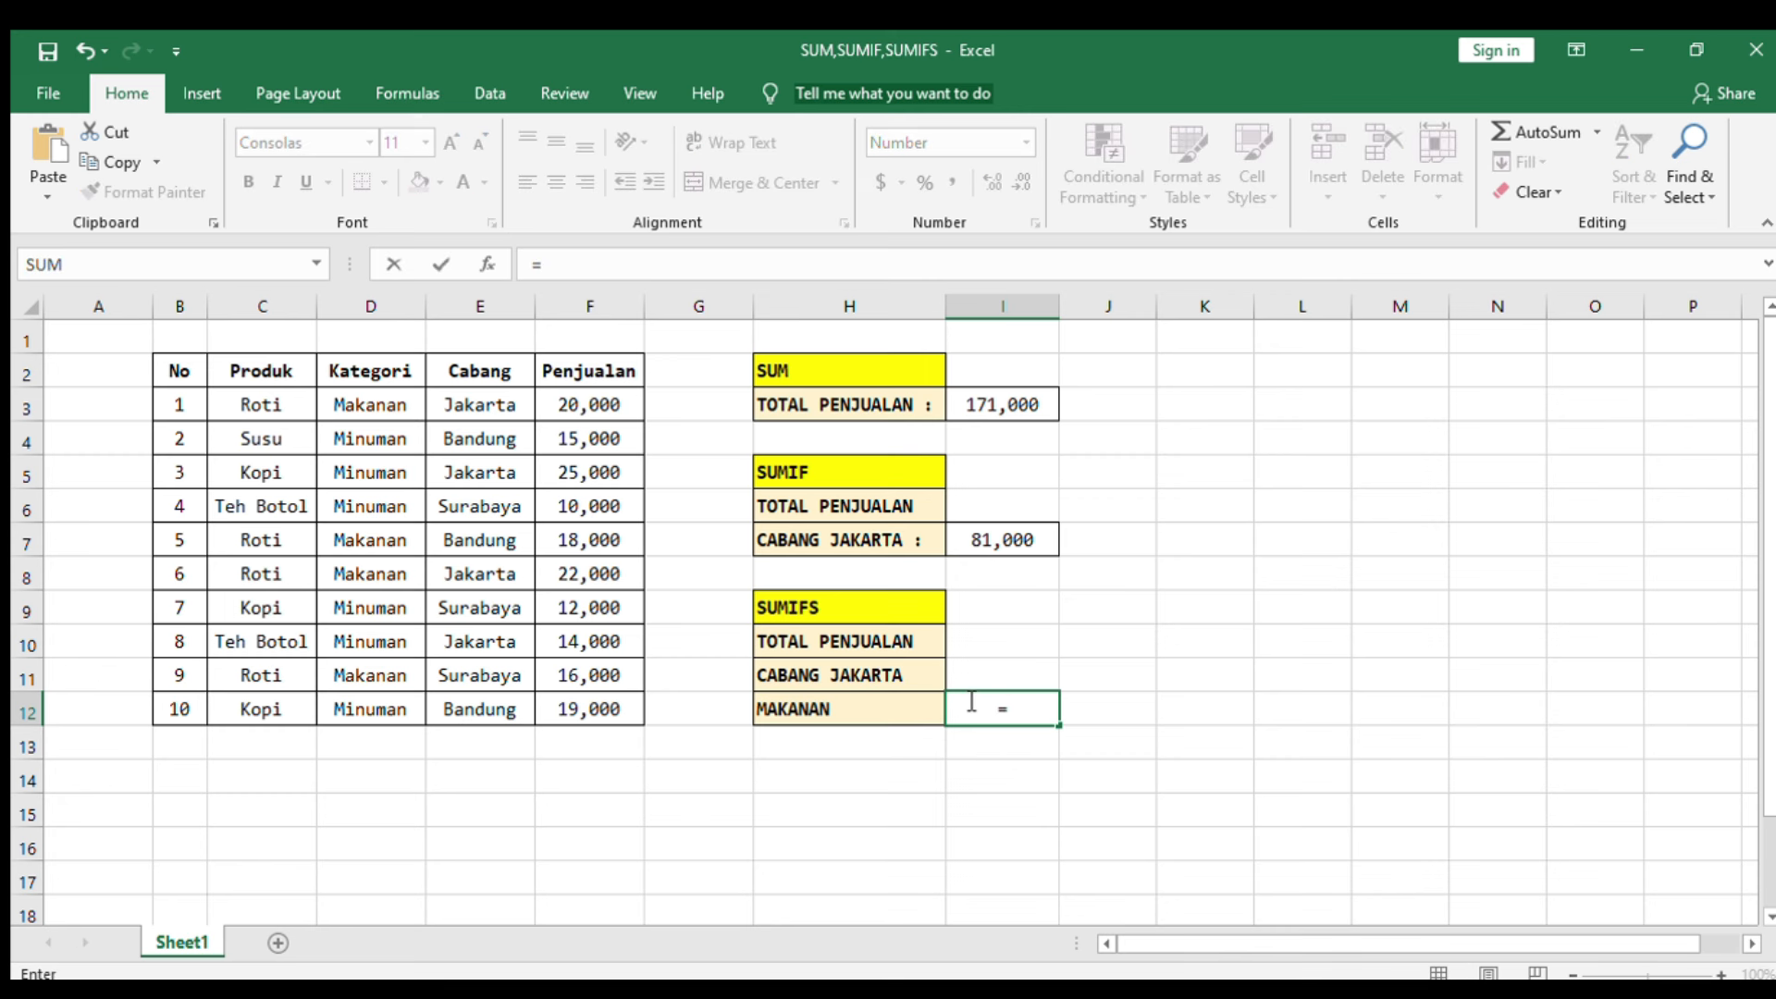
{"action": "type", "text": "SUMIFS"}
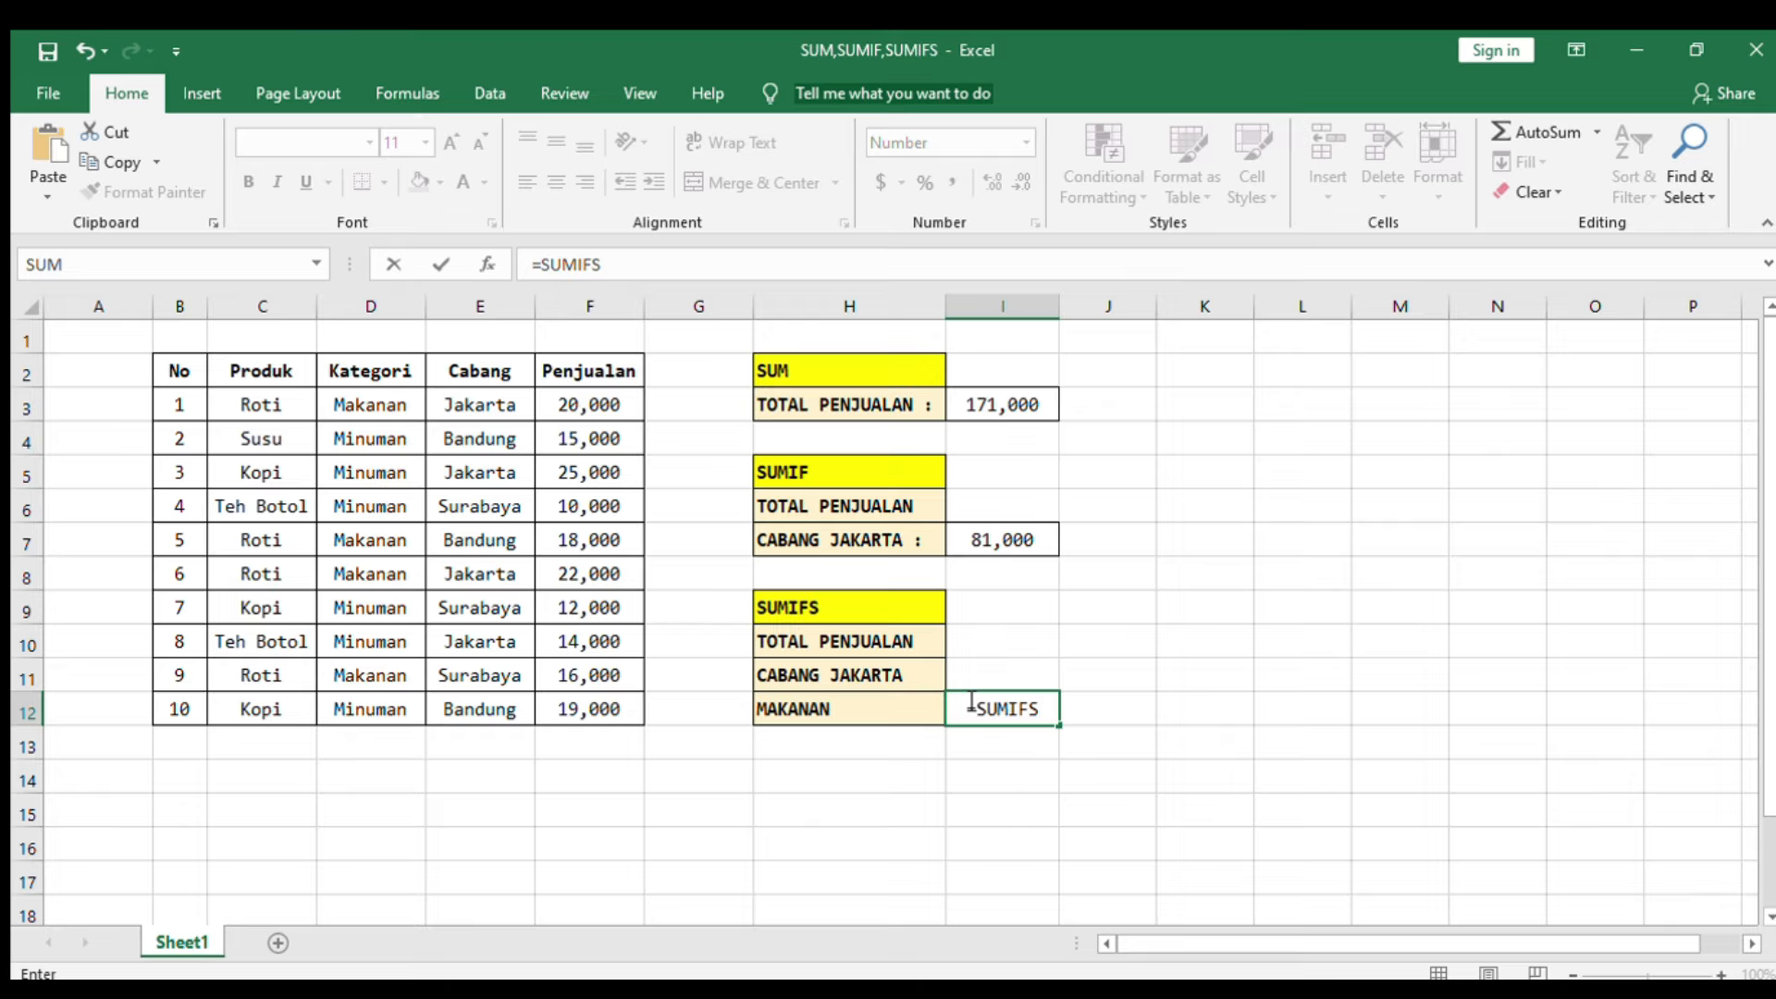
{"action": "type", "text": "("}
{"action": "left_click_drag", "start_coordinate": [602, 398], "coordinate": [578, 700]}
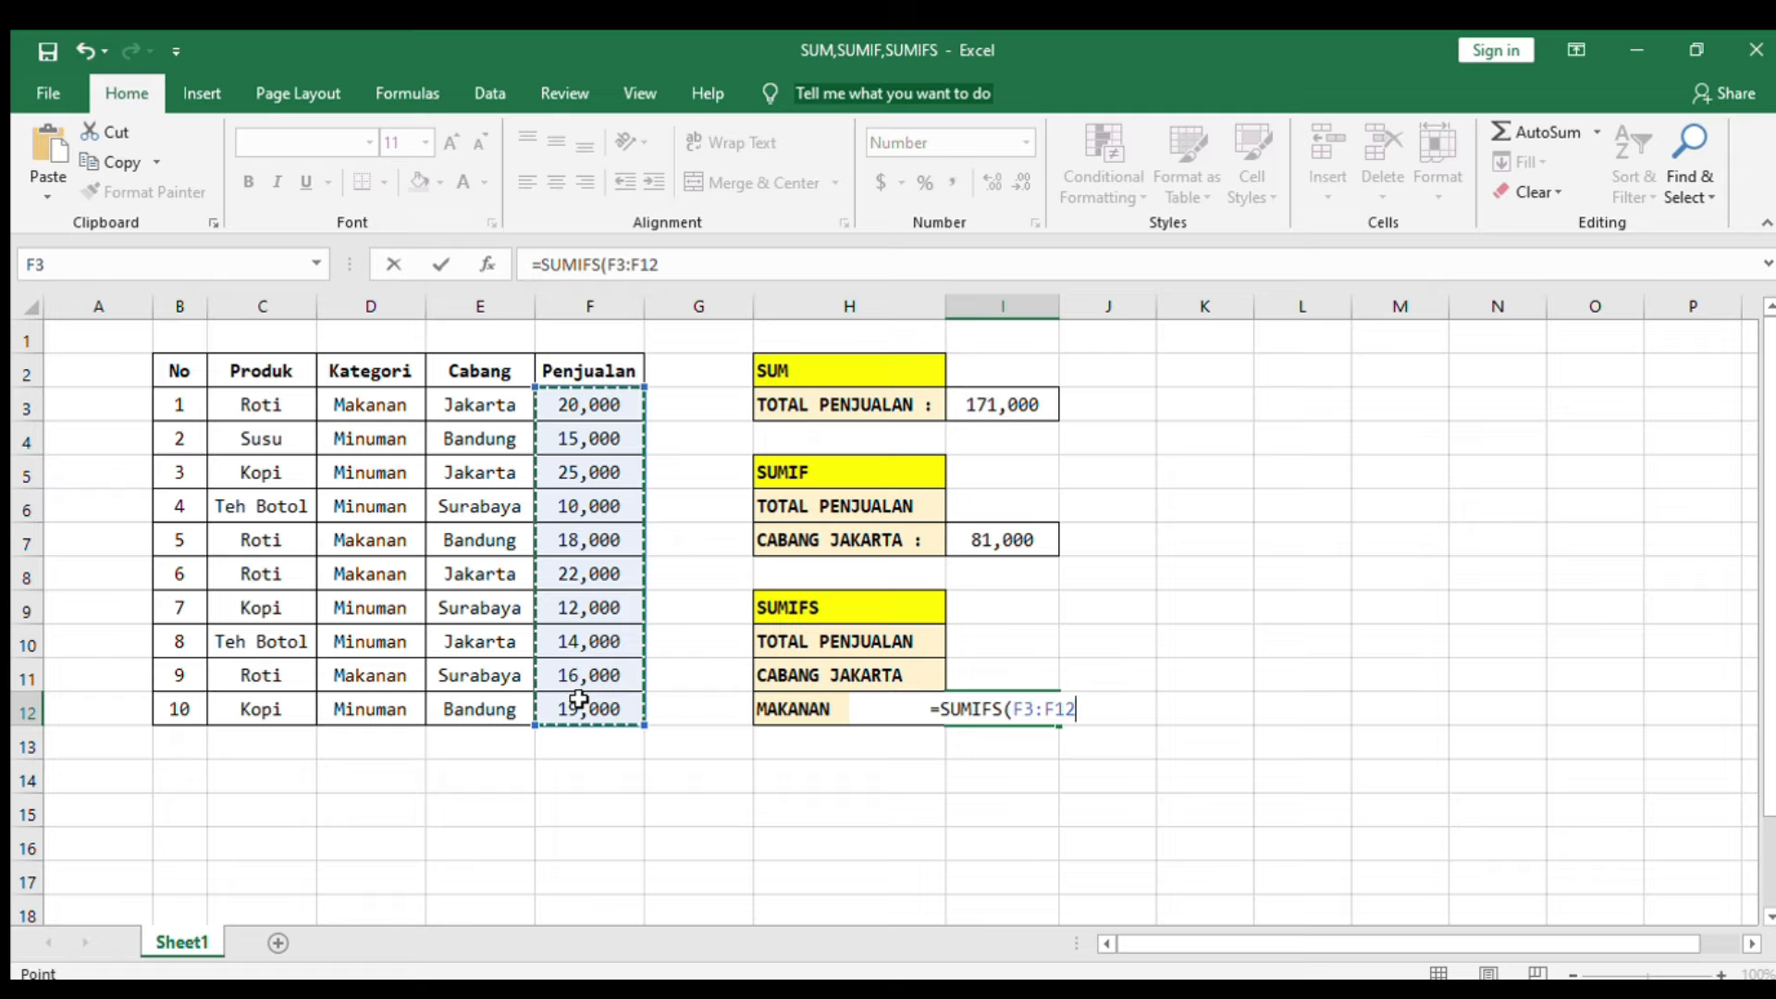
{"action": "type", "text": ","}
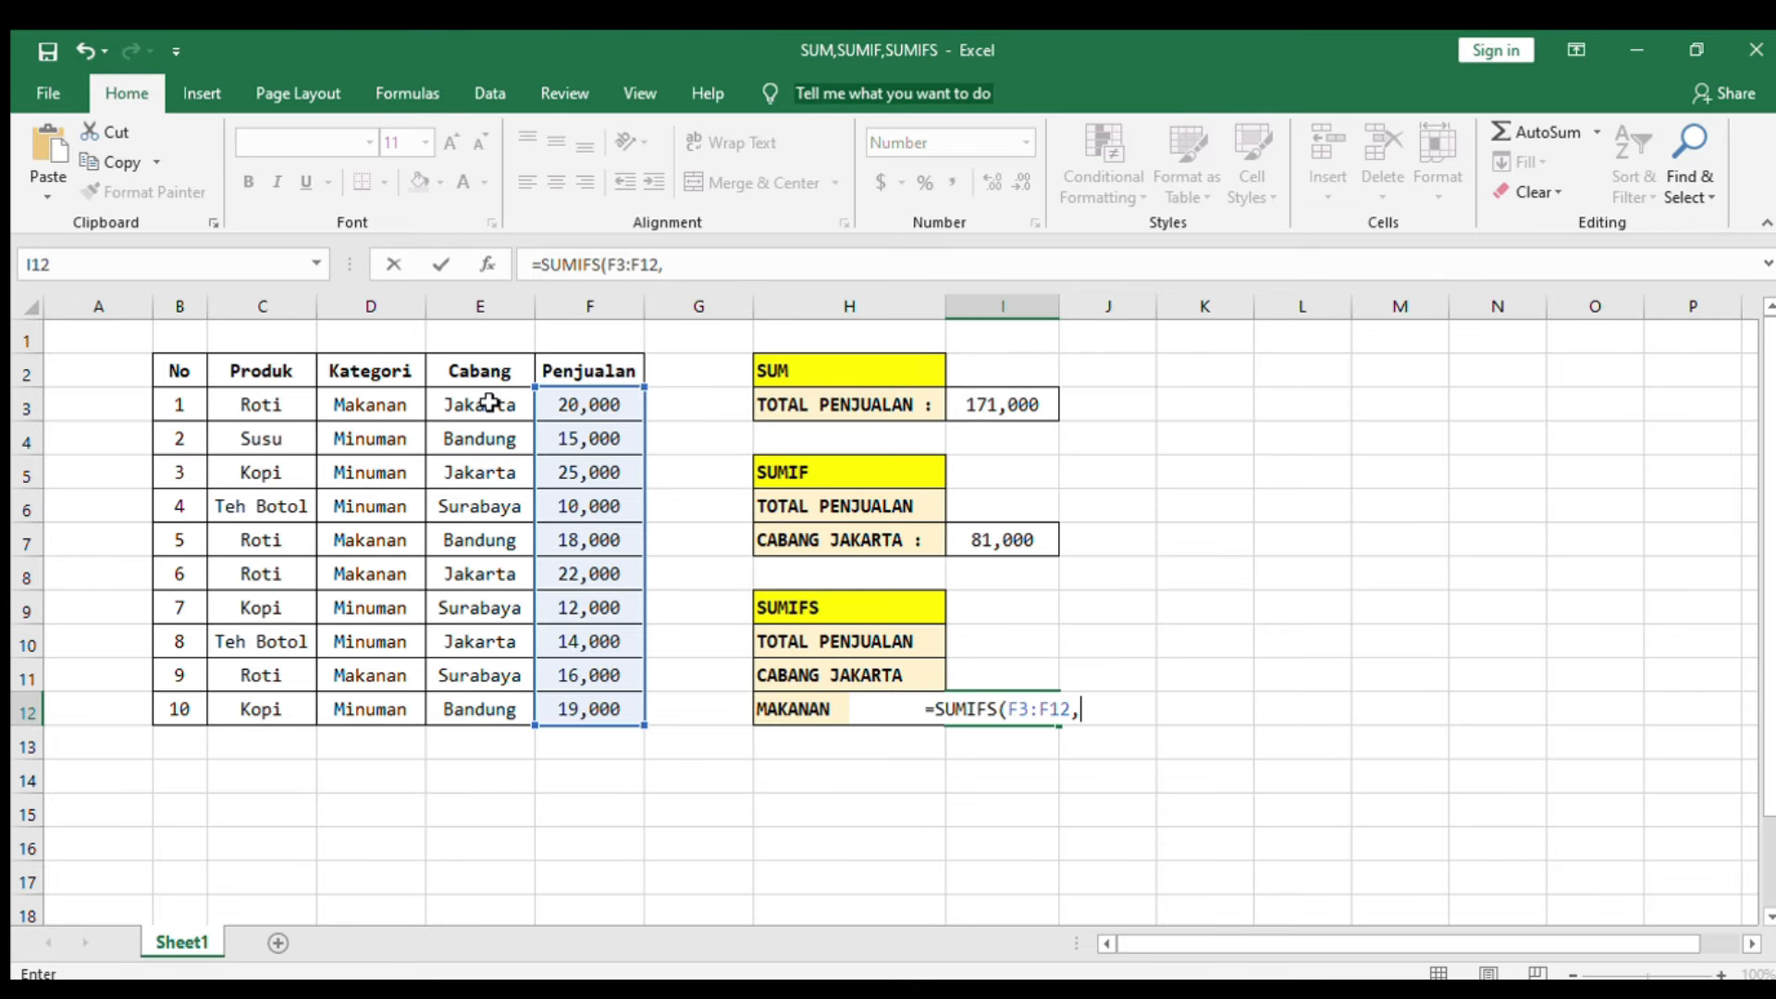
{"action": "left_click_drag", "start_coordinate": [490, 404], "coordinate": [498, 711]}
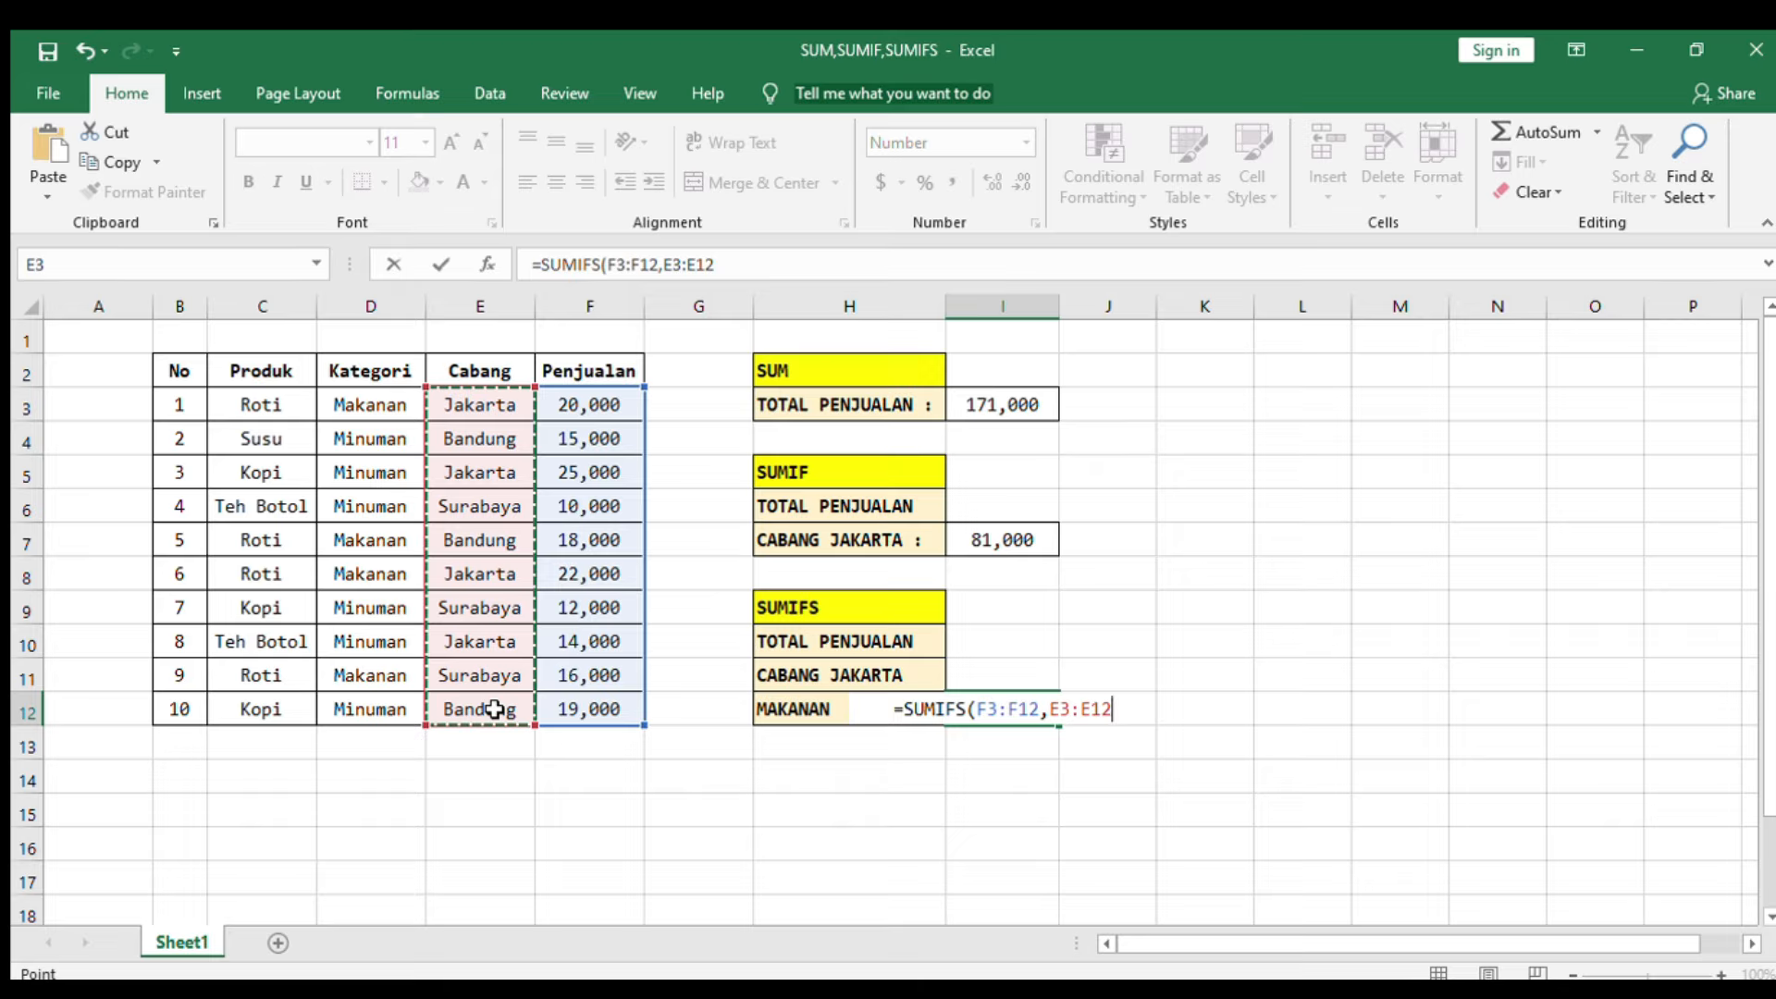
Step: Add "Jakarta" as the criterion for the Cabang range in the SUMIFS formula
{"action": "type", "text": ",\""}
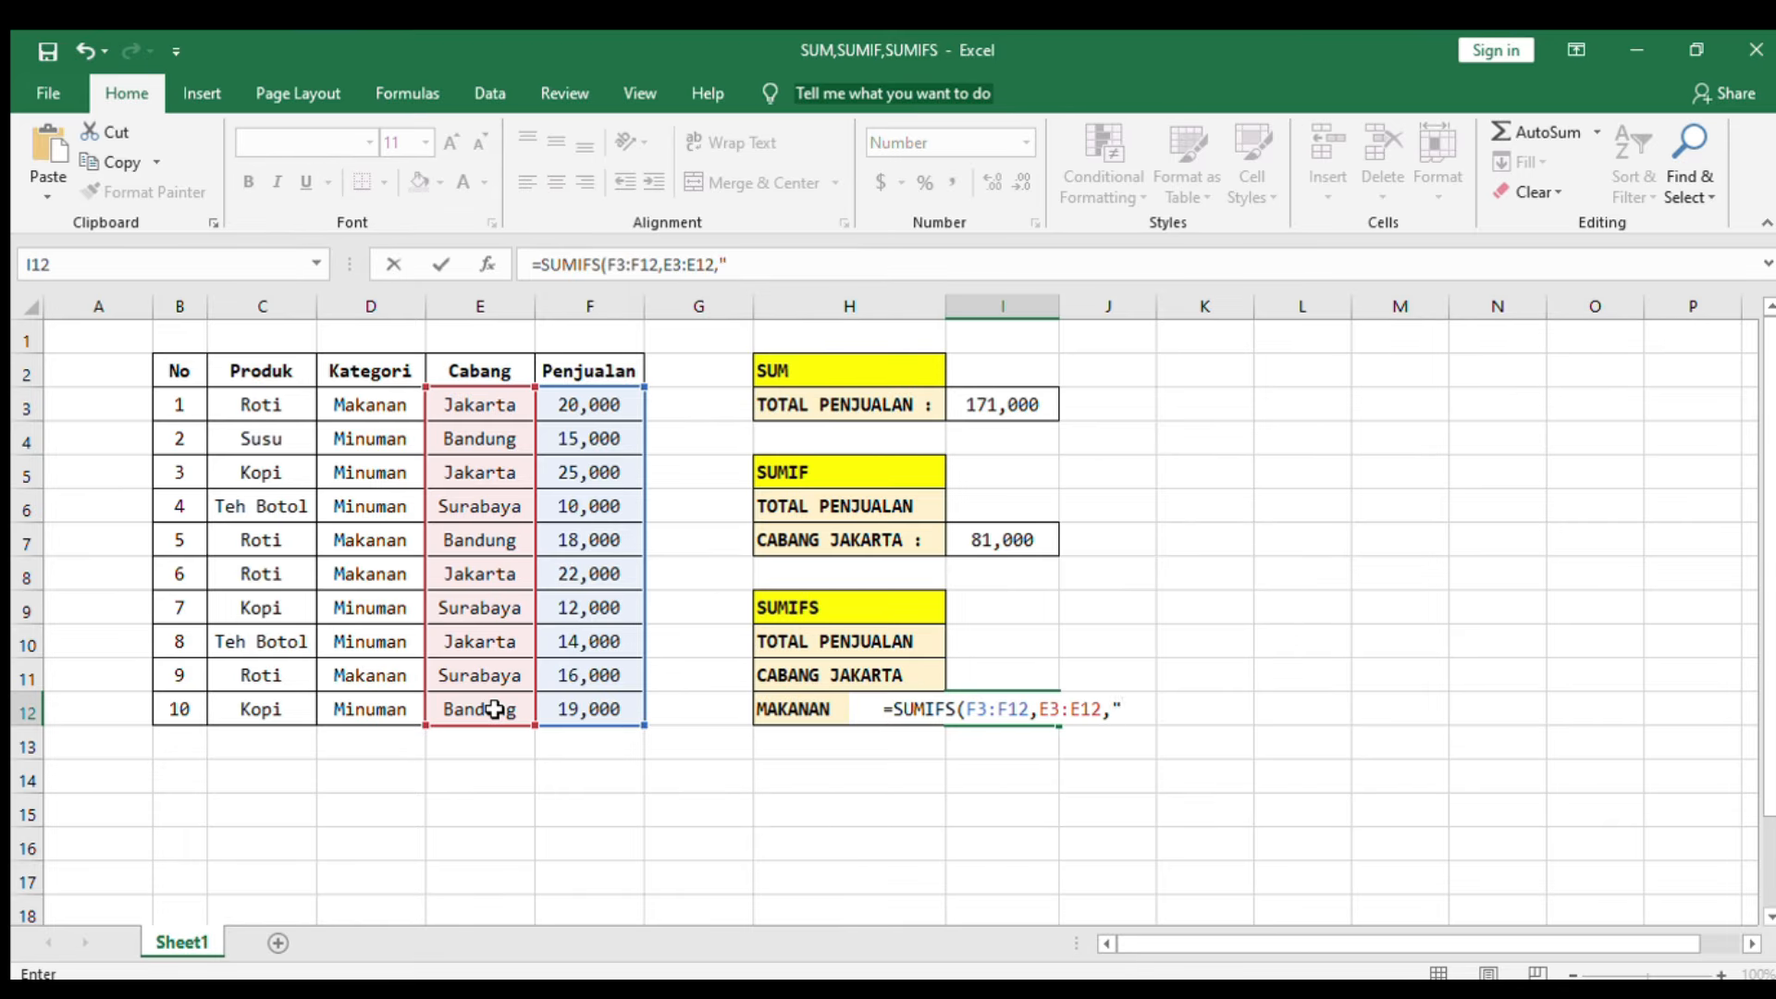
{"action": "type", "text": "Jaka"}
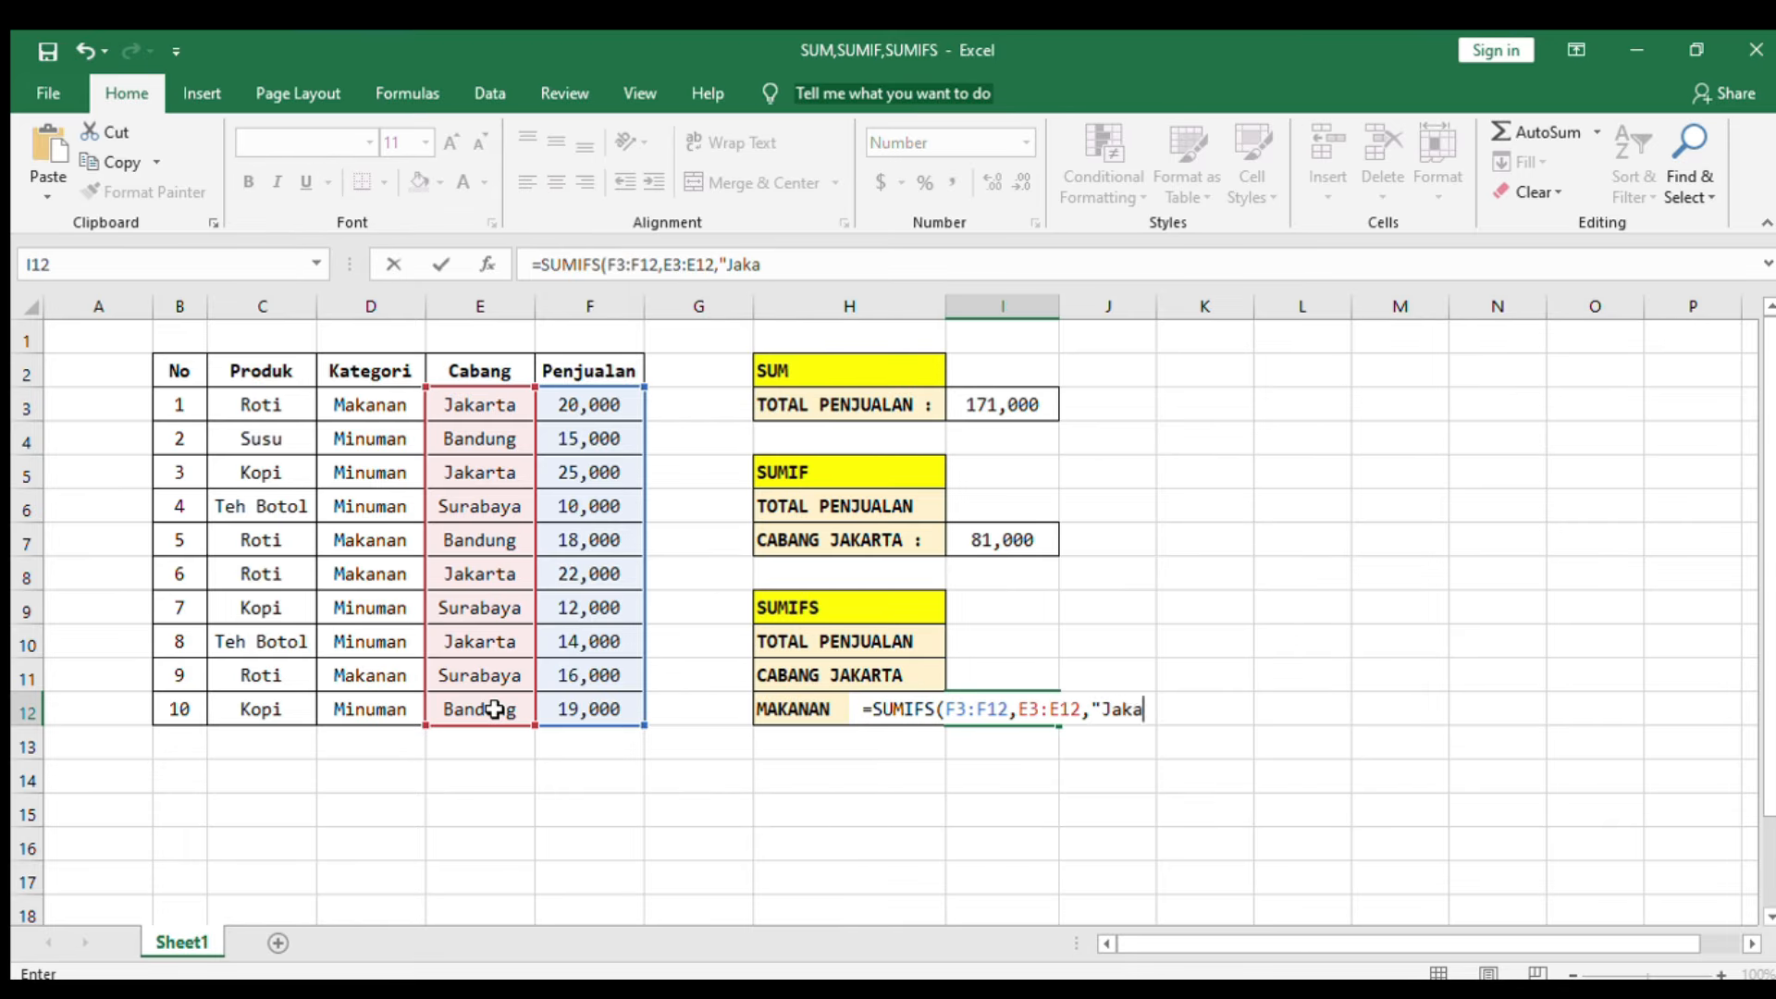
{"action": "type", "text": "rta\""}
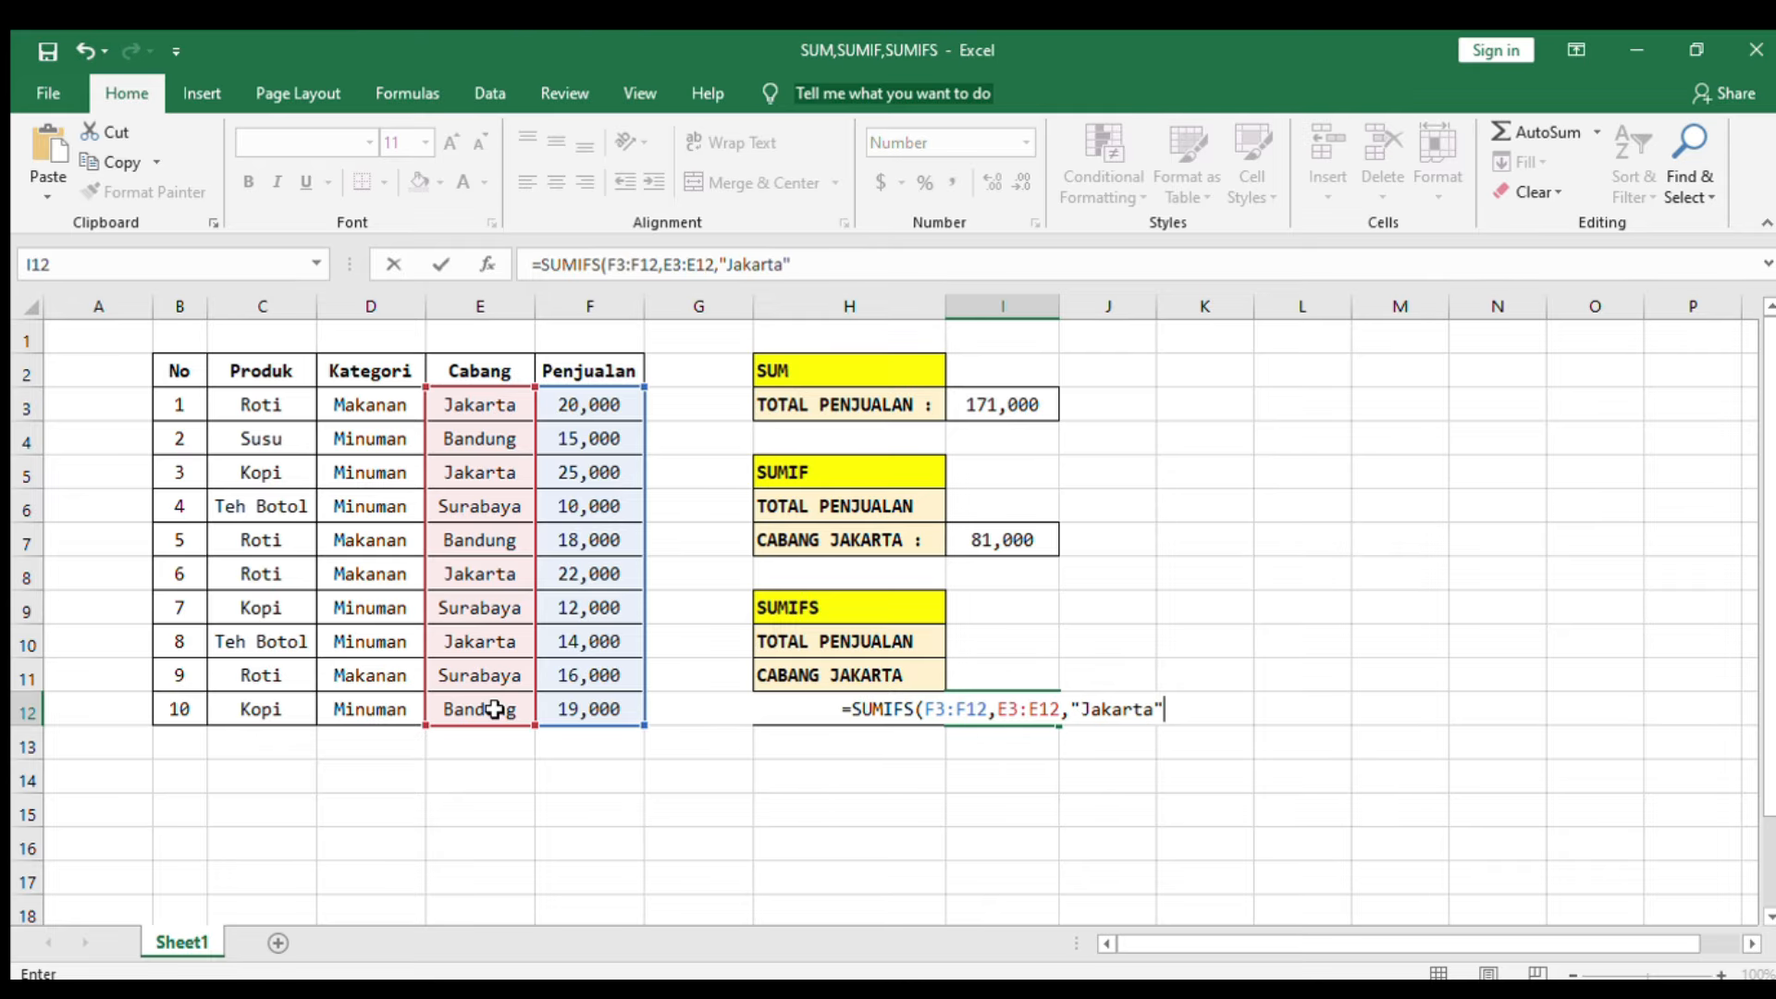
{"action": "type", "text": ","}
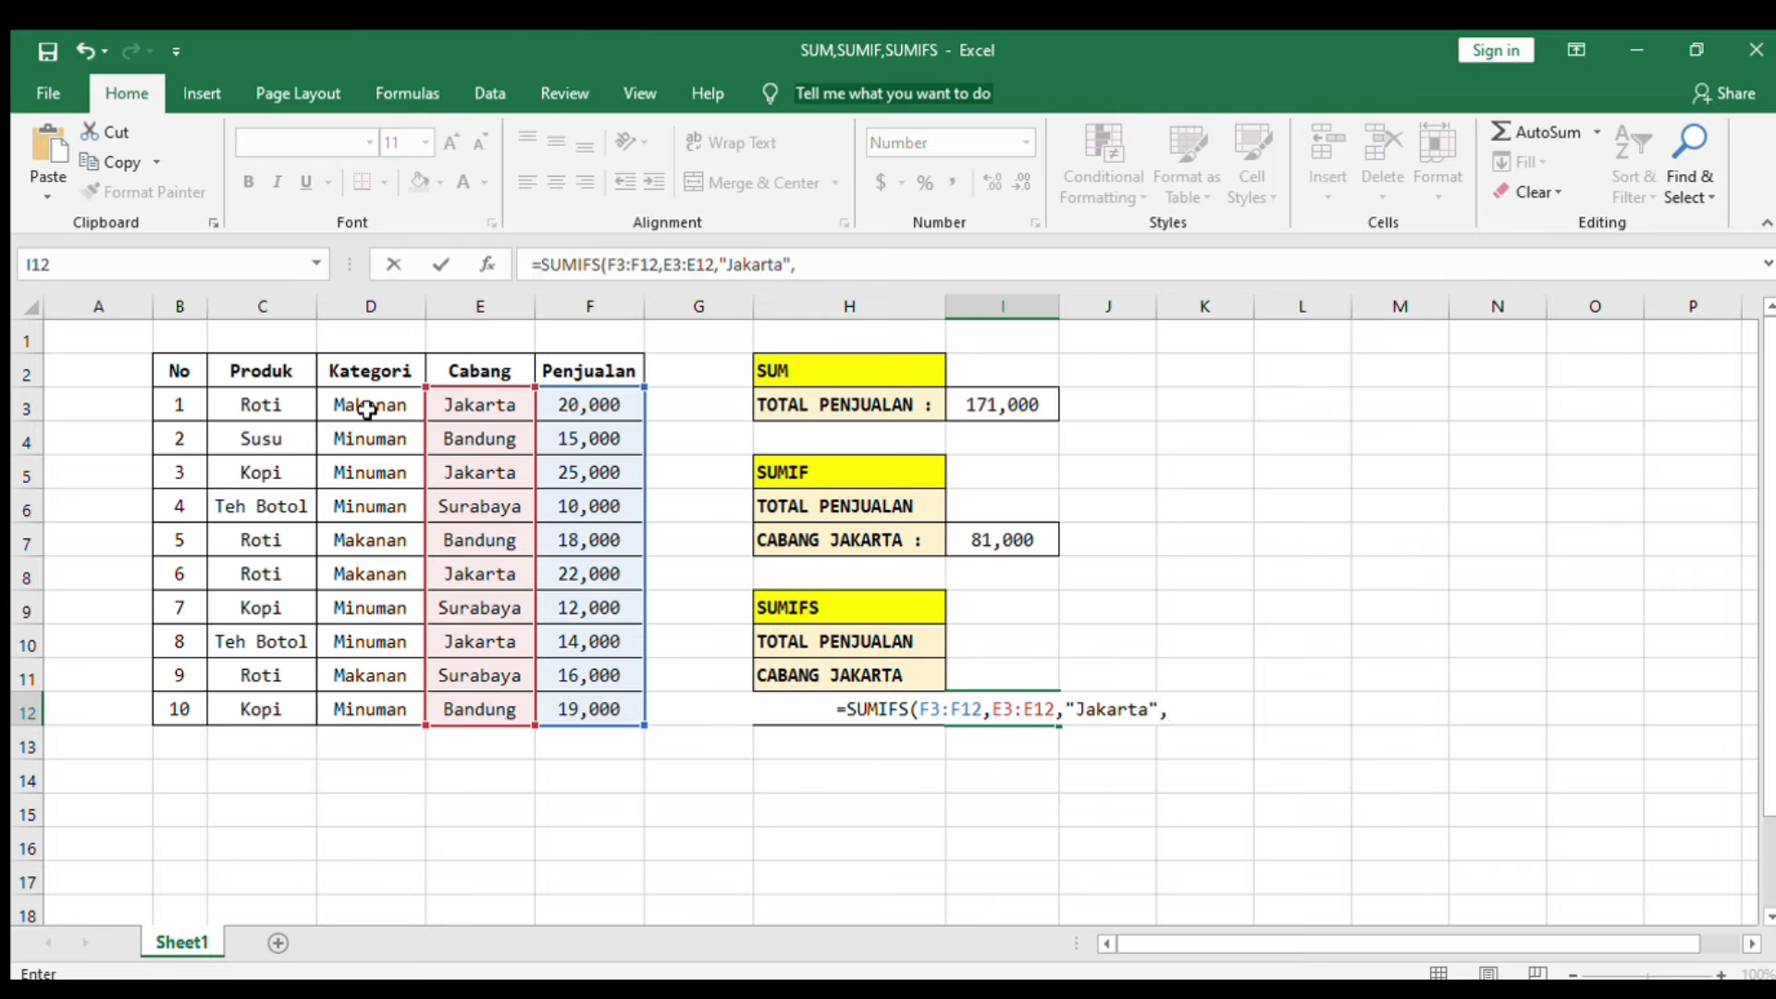
Step: Add the Kategori range D3:D12 with criterion "Makanan", close the SUMIFS formula and enter it
{"action": "left_click_drag", "start_coordinate": [367, 408], "coordinate": [387, 698]}
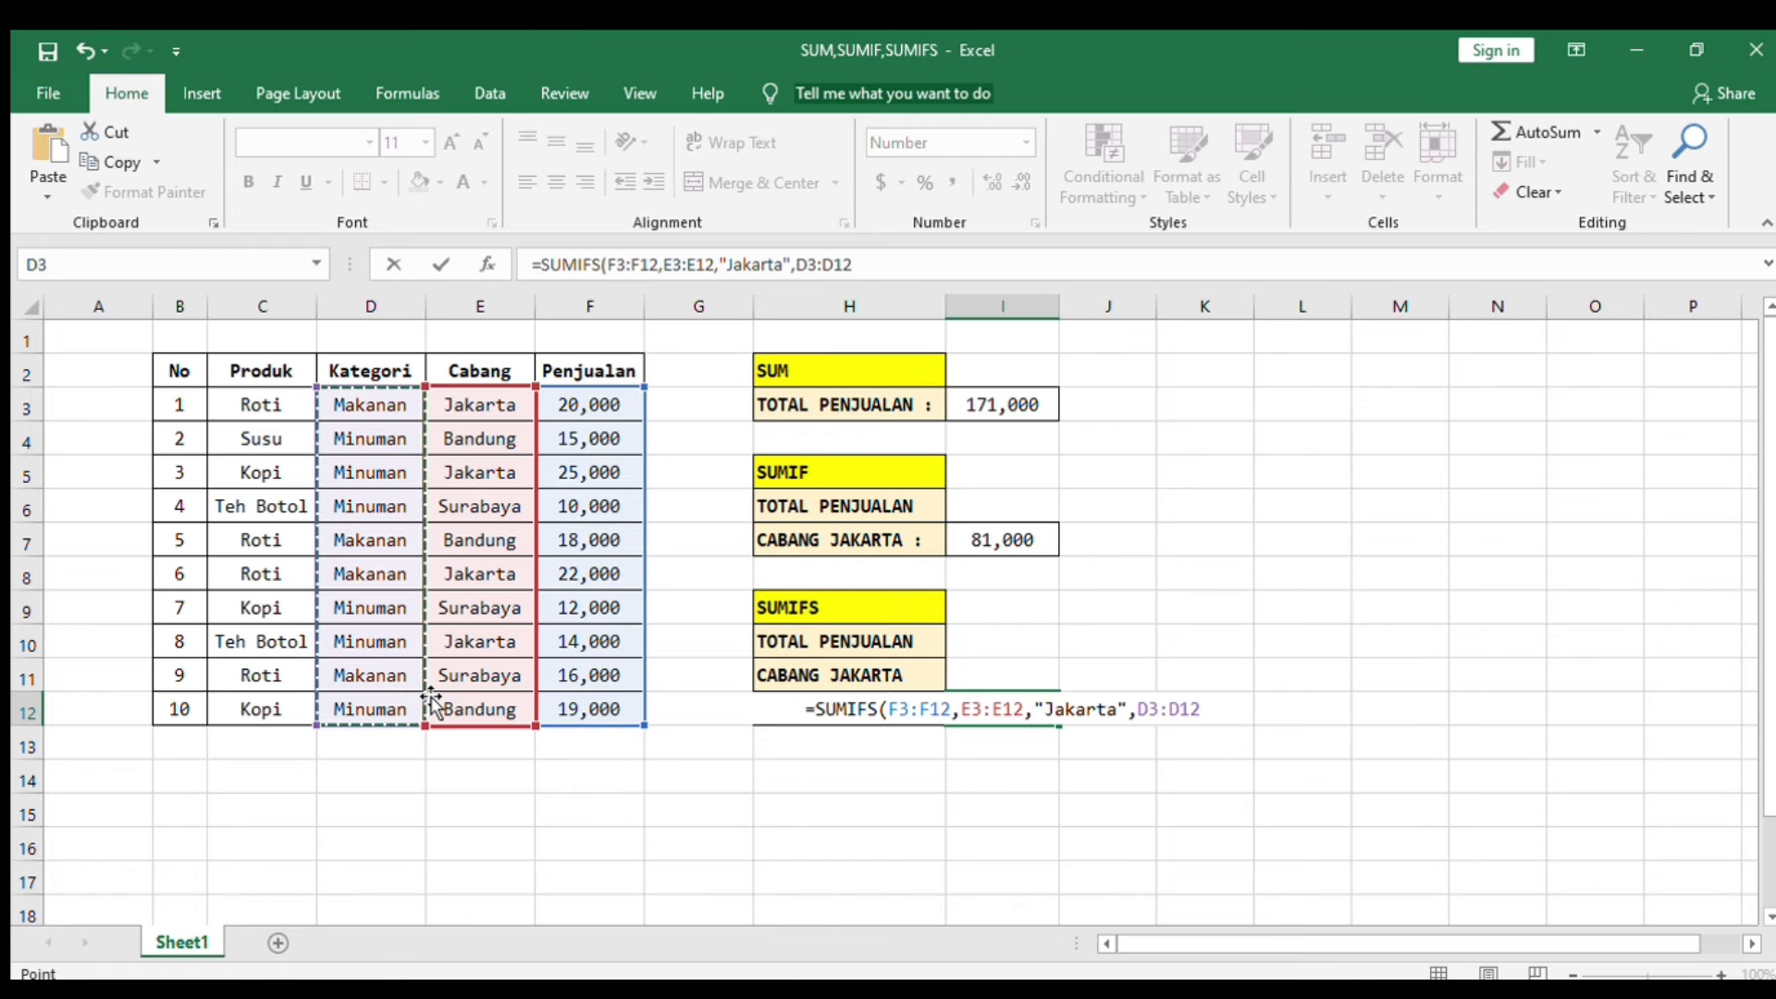
{"action": "type", "text": ","}
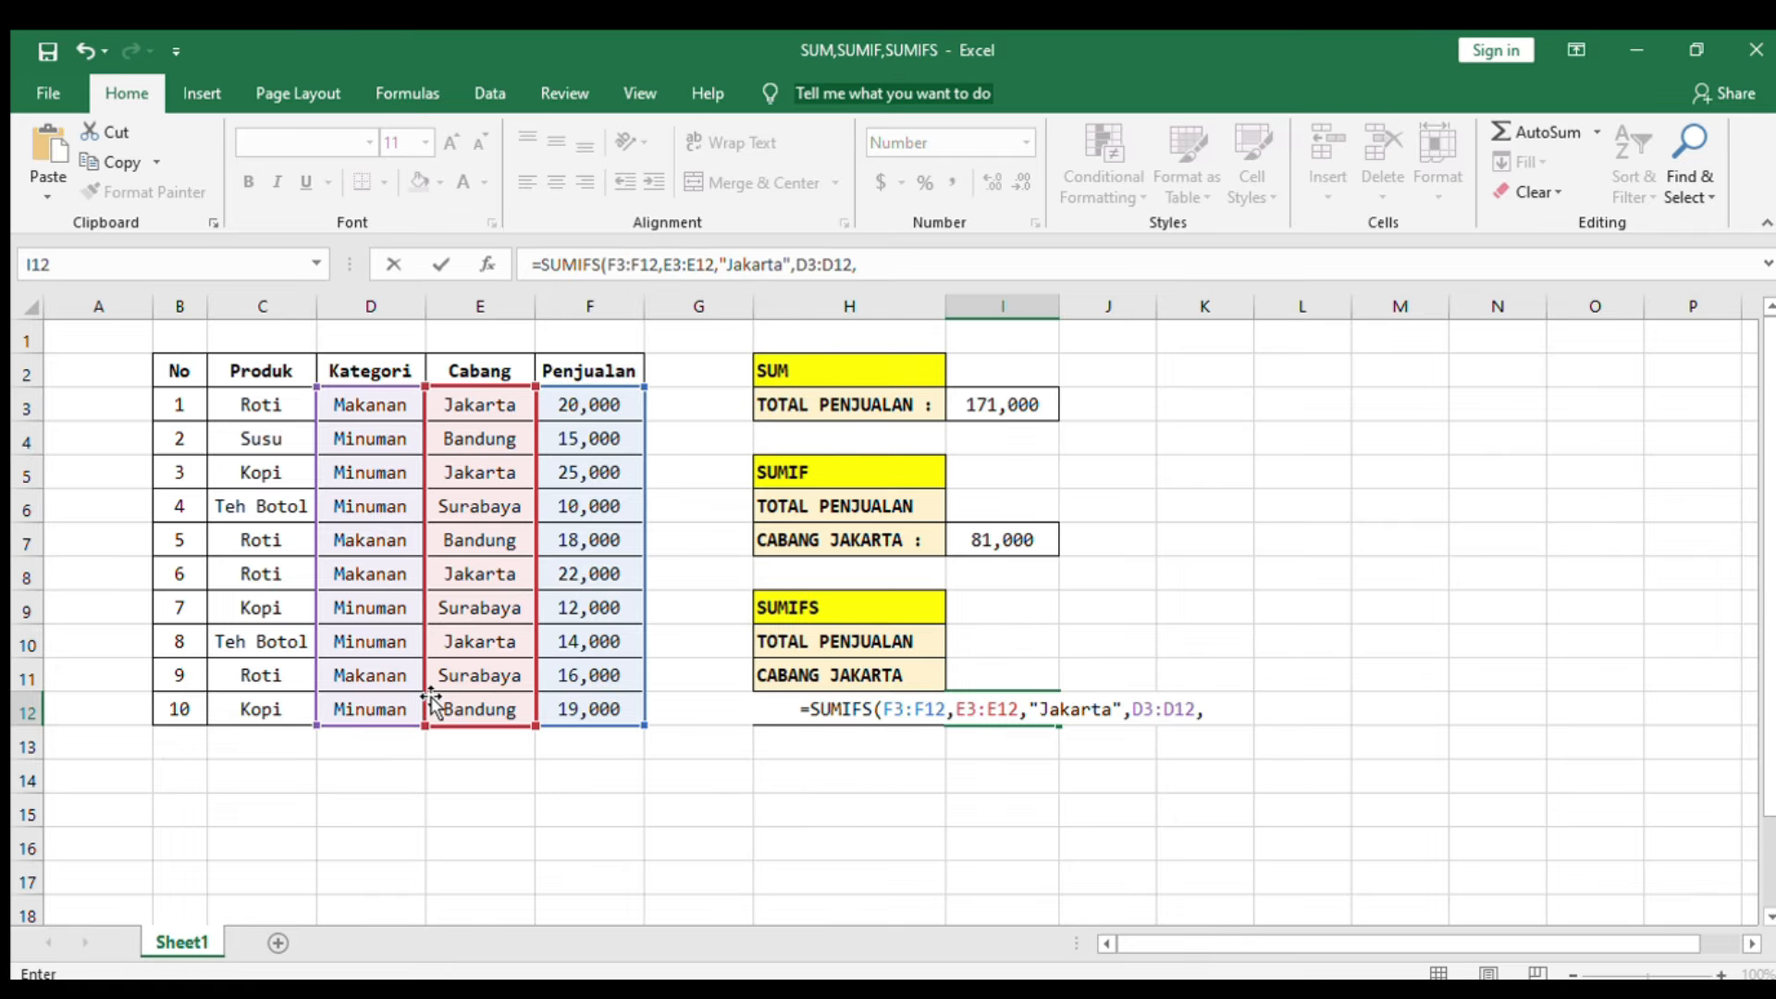
{"action": "type", "text": "\"Makan"}
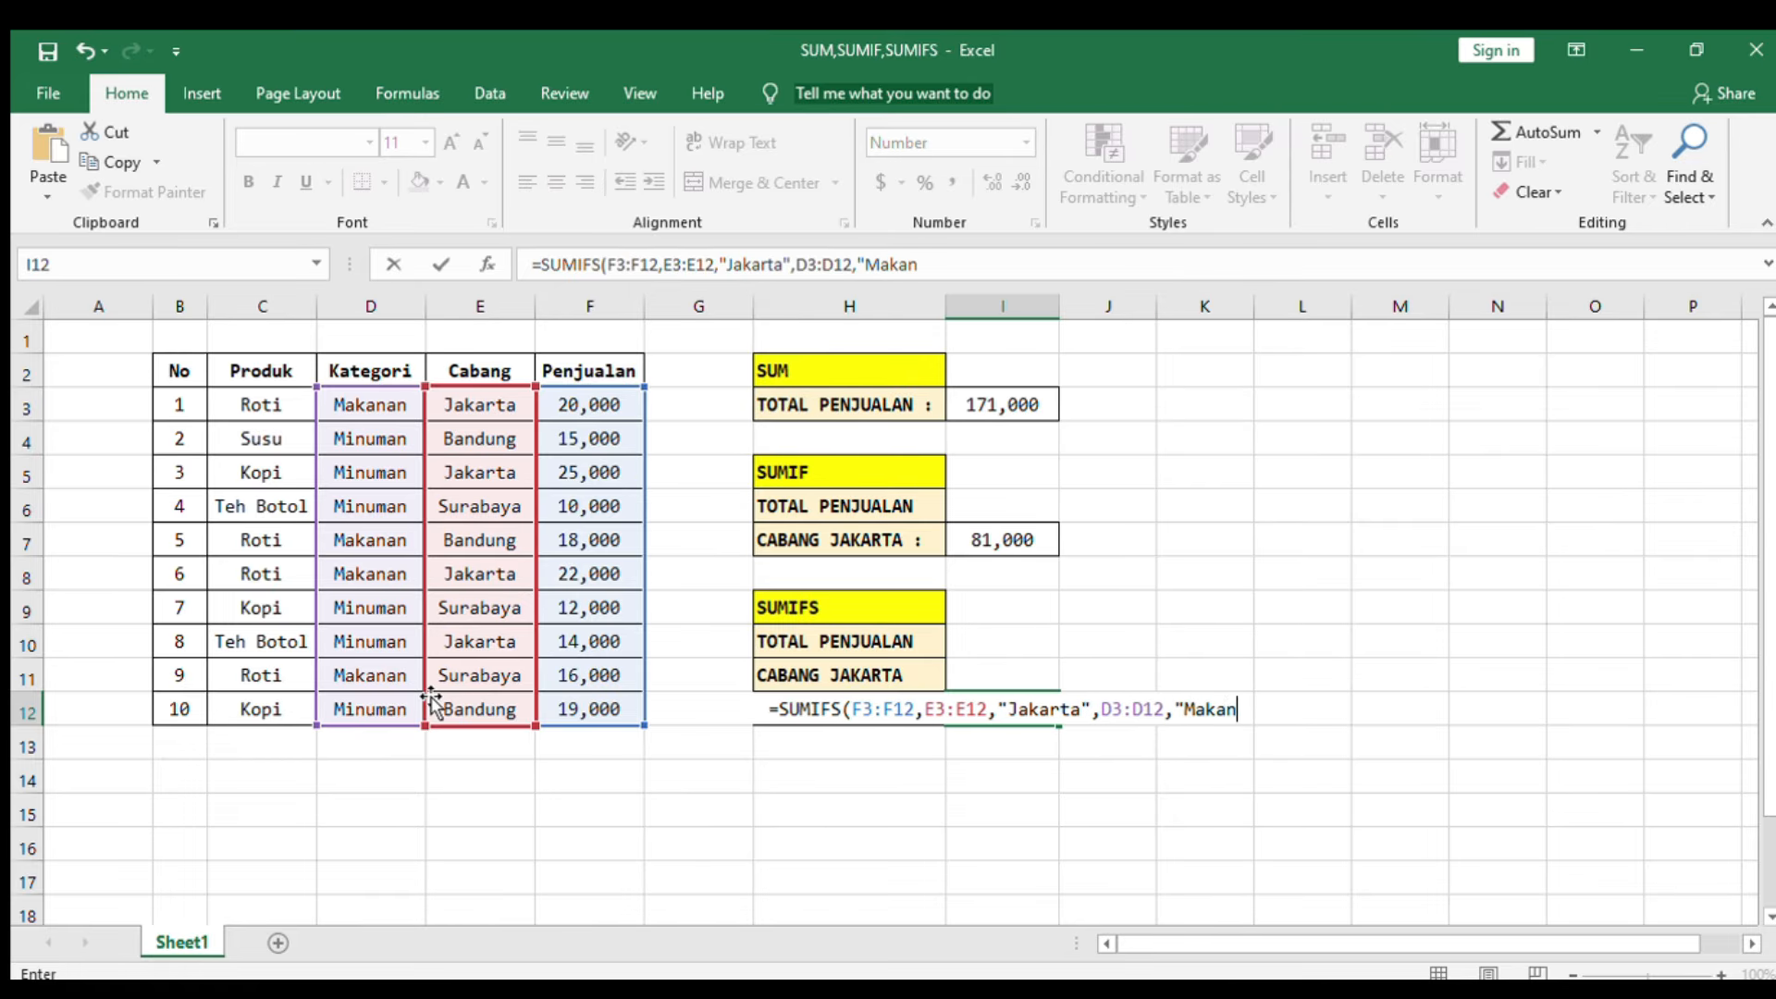
{"action": "type", "text": "an\""}
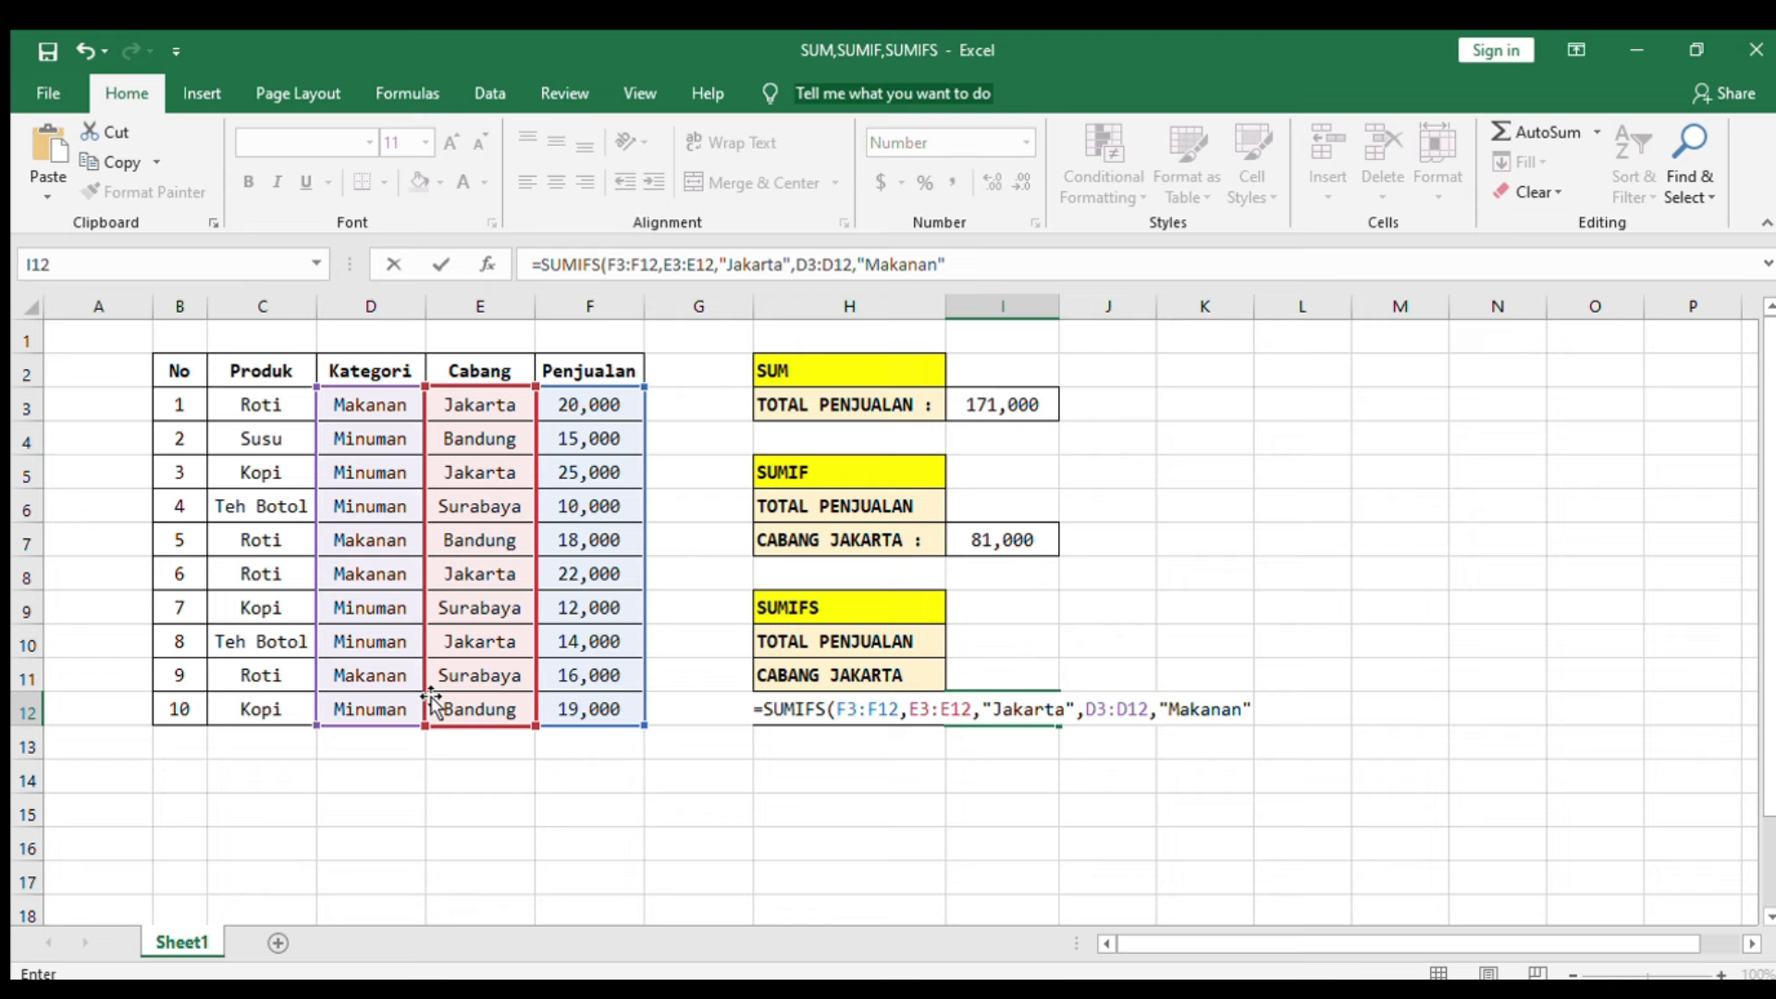
{"action": "type", "text": ")"}
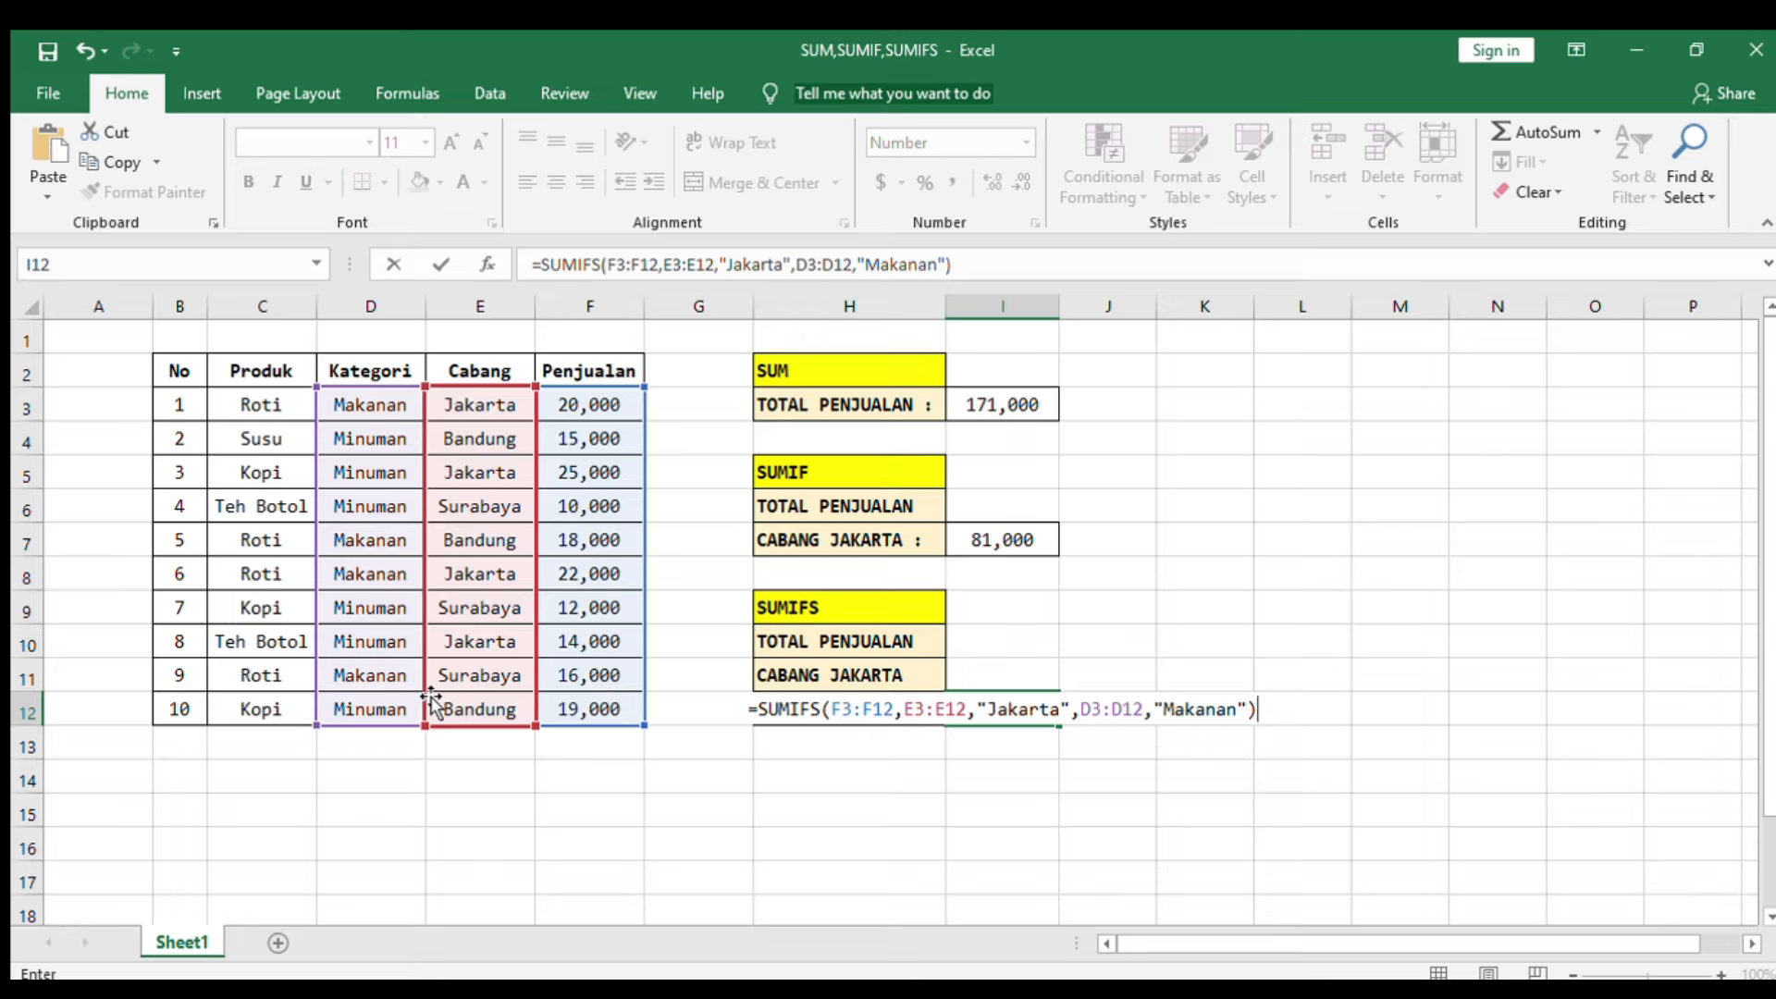
{"action": "key", "text": "Return"}
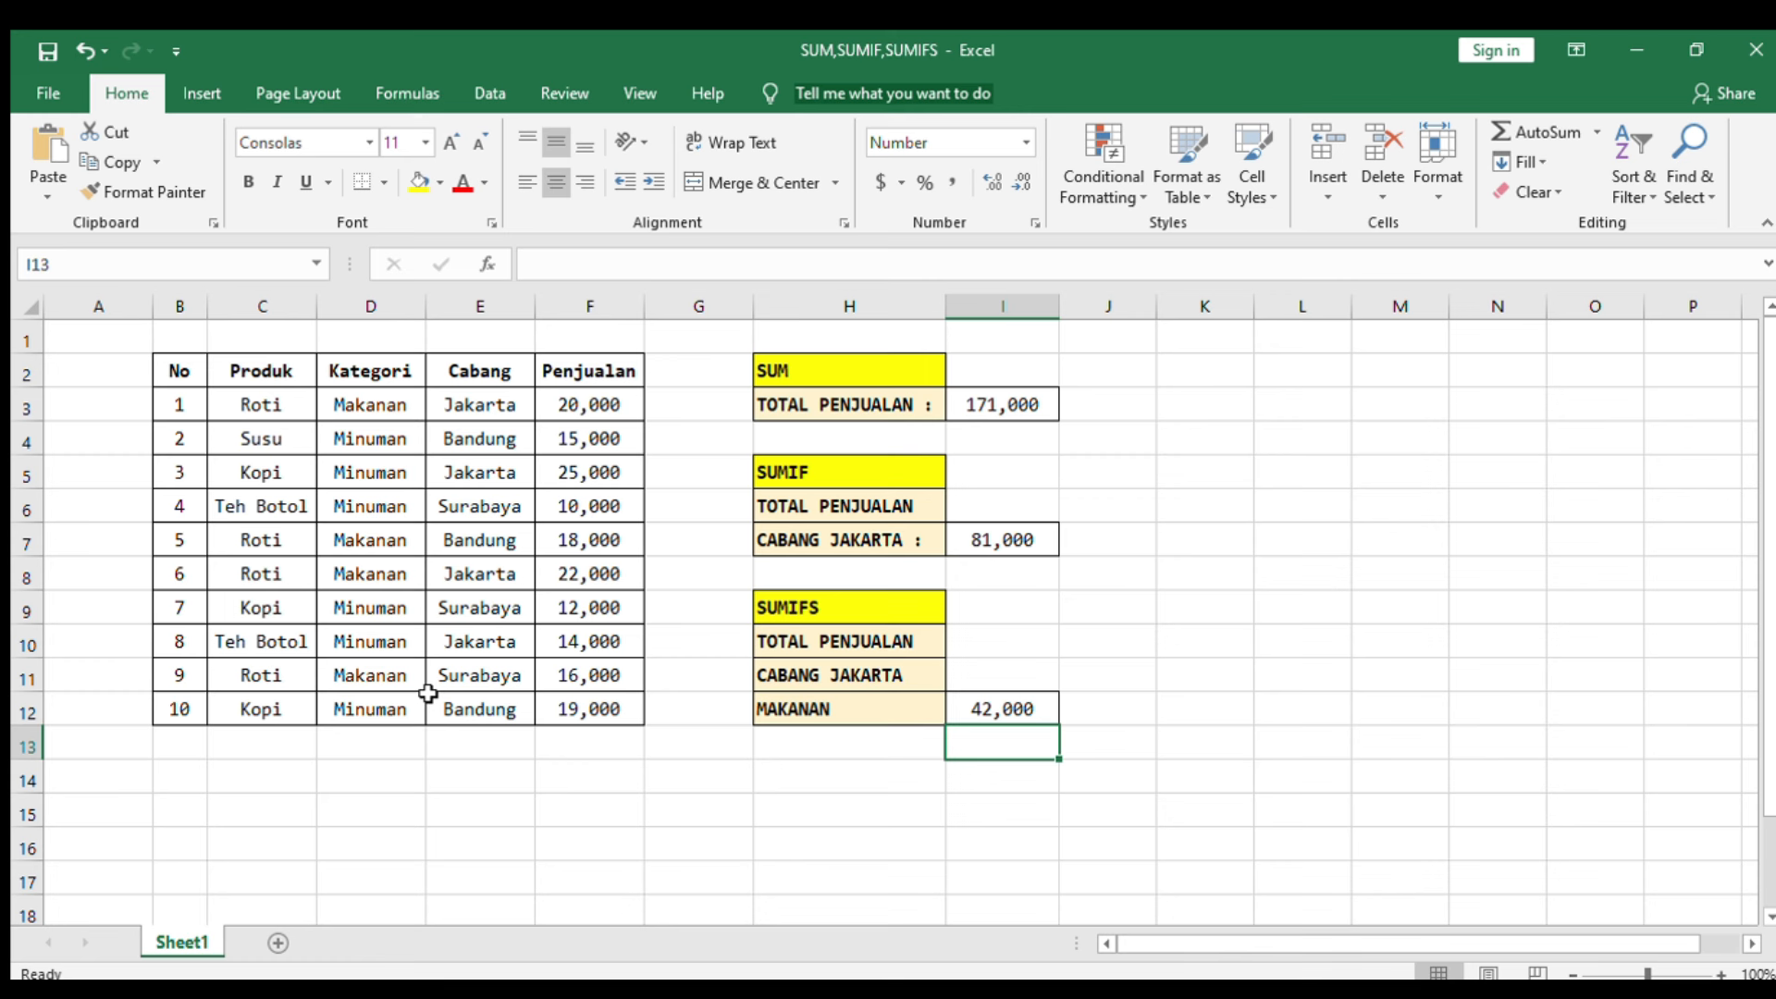
Step: Select the Jakarta food sales values to check the total, then review the SUM, SUMIF and SUMIFS result formulas
{"action": "left_click", "coordinate": [587, 405]}
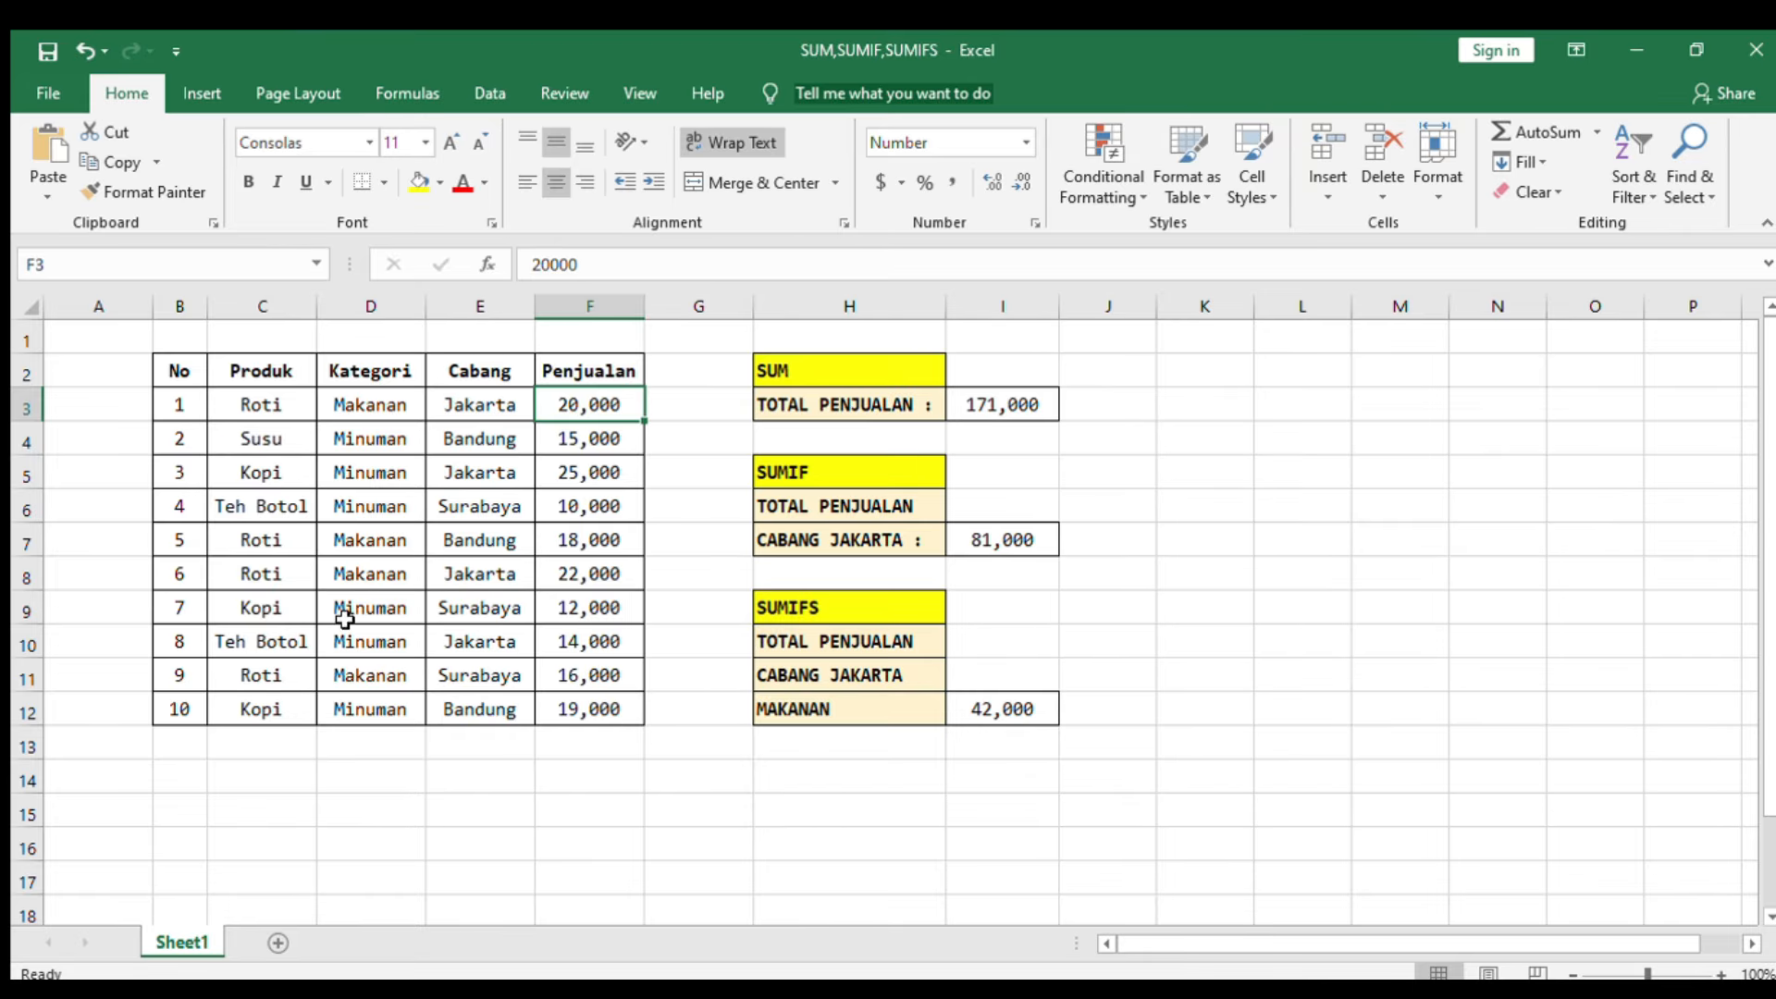
{"action": "left_click", "coordinate": [583, 566], "text": "ctrl"}
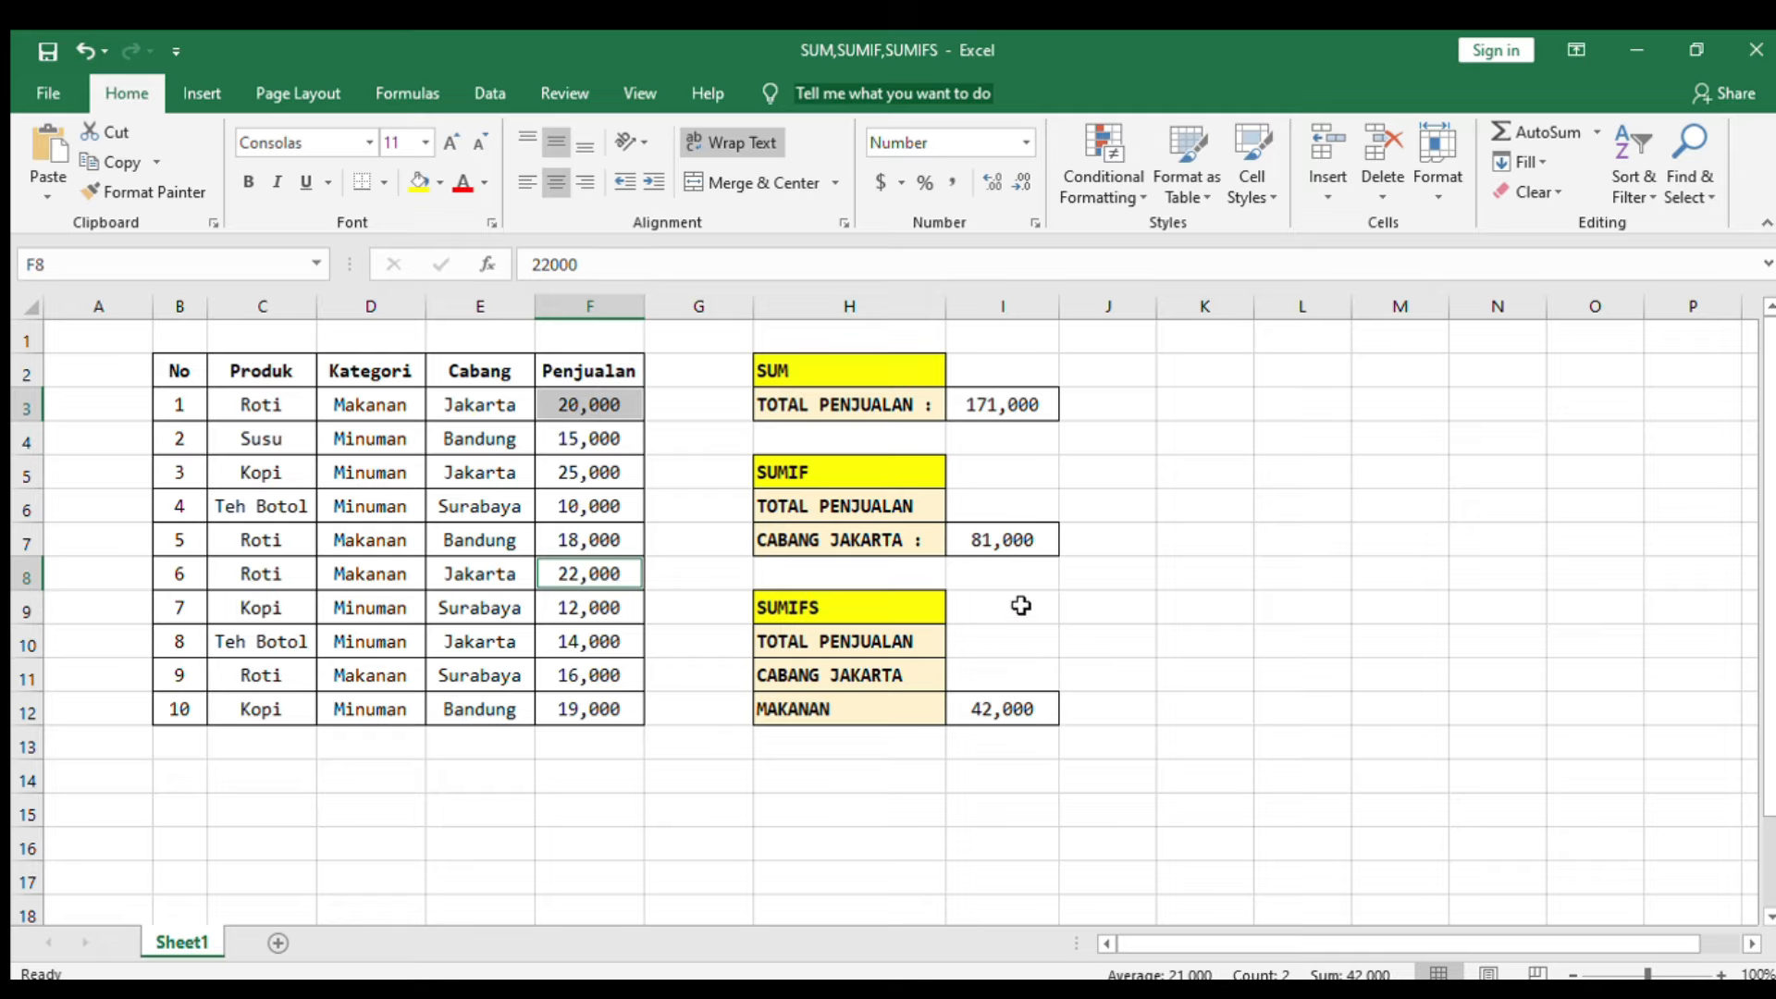
{"action": "left_click", "coordinate": [931, 375]}
{"action": "left_click", "coordinate": [991, 400]}
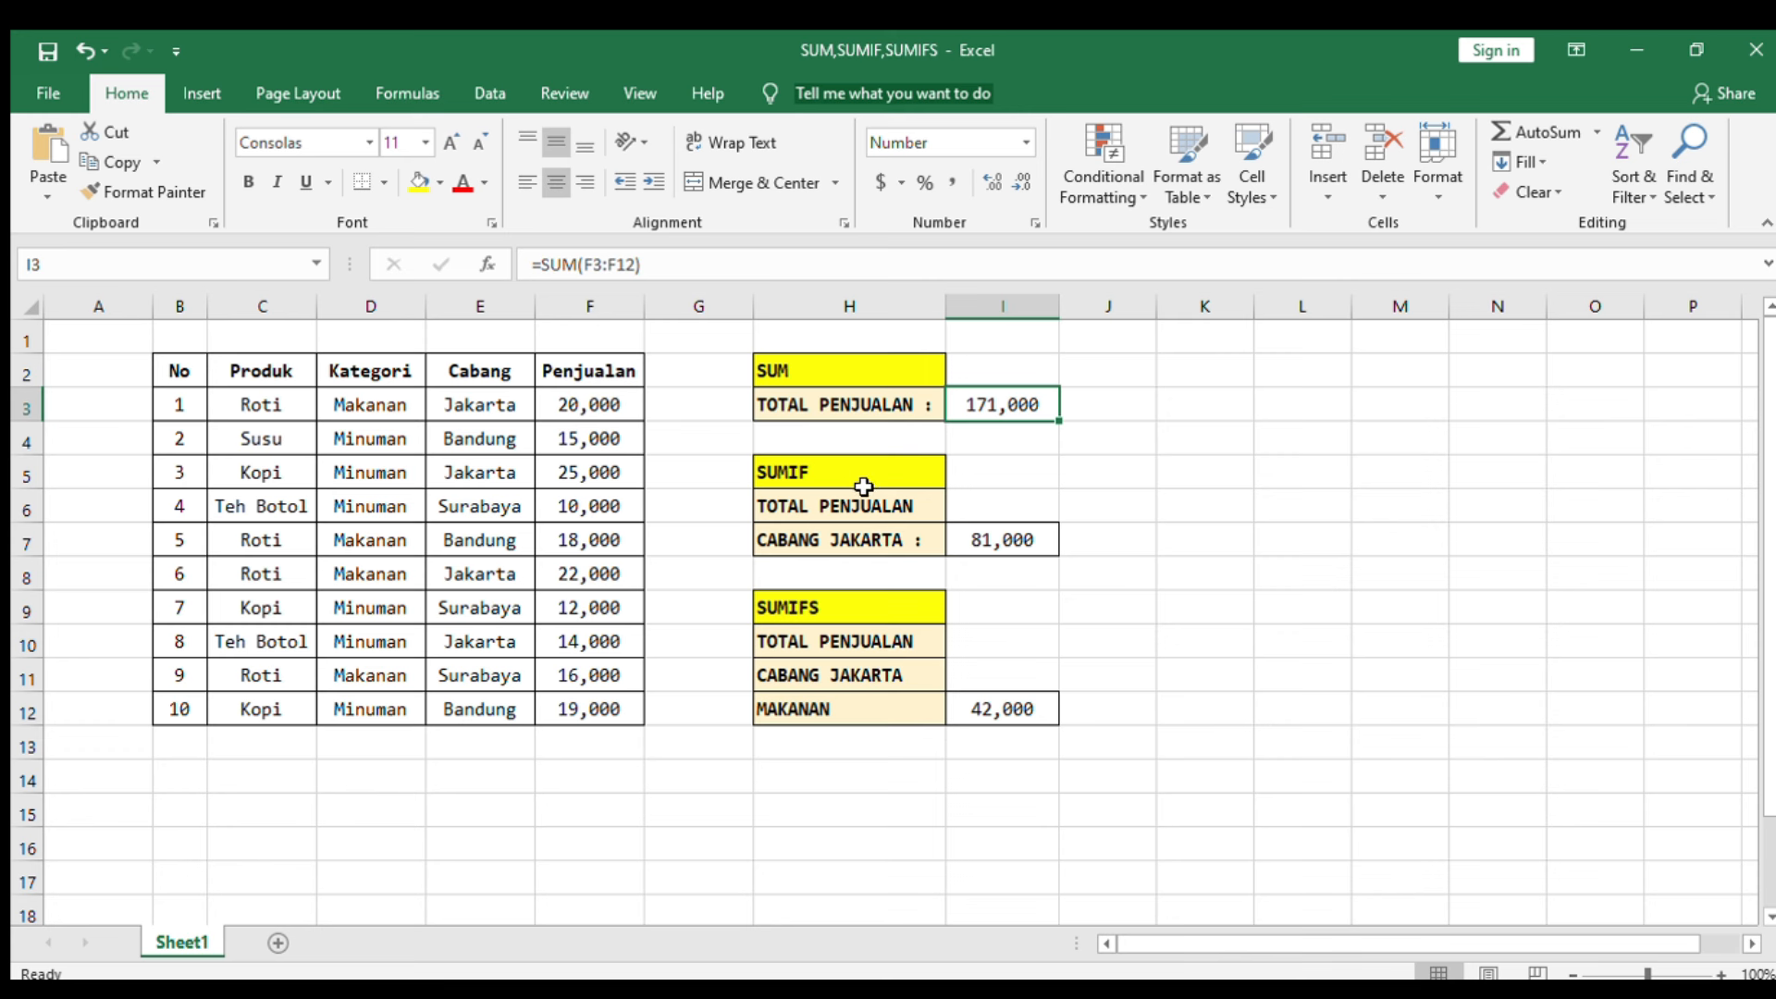
{"action": "left_click", "coordinate": [973, 534]}
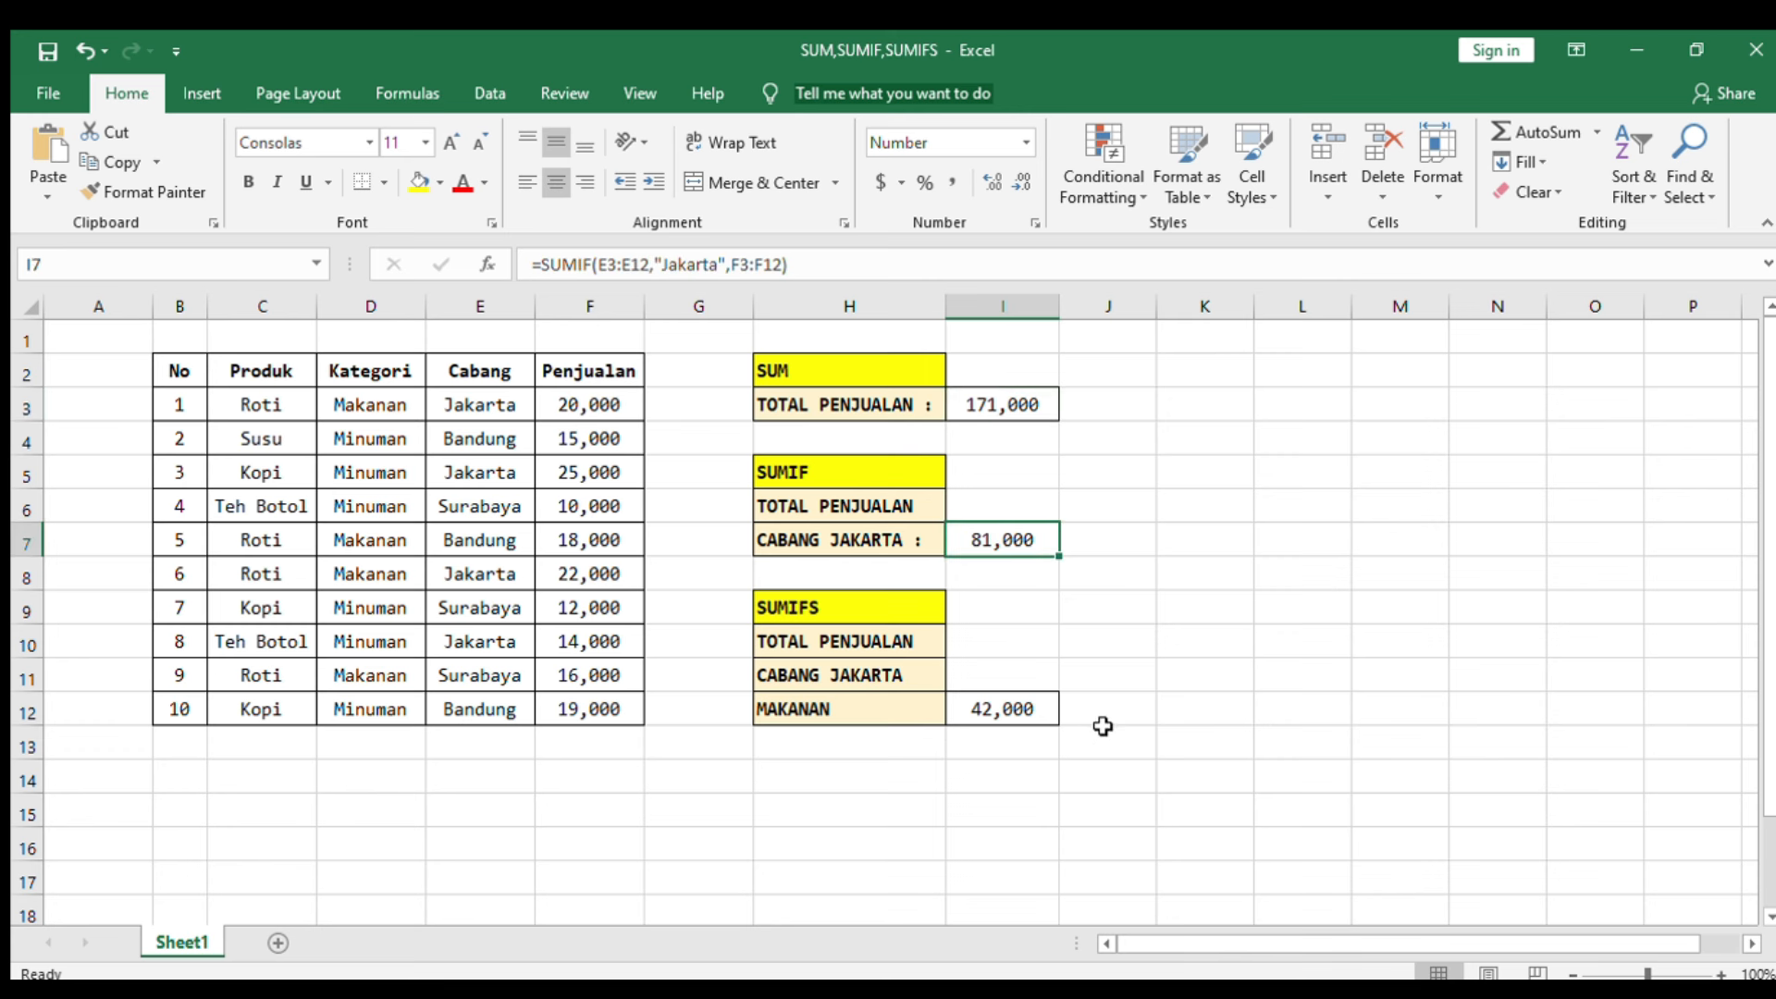
{"action": "left_click", "coordinate": [1022, 716]}
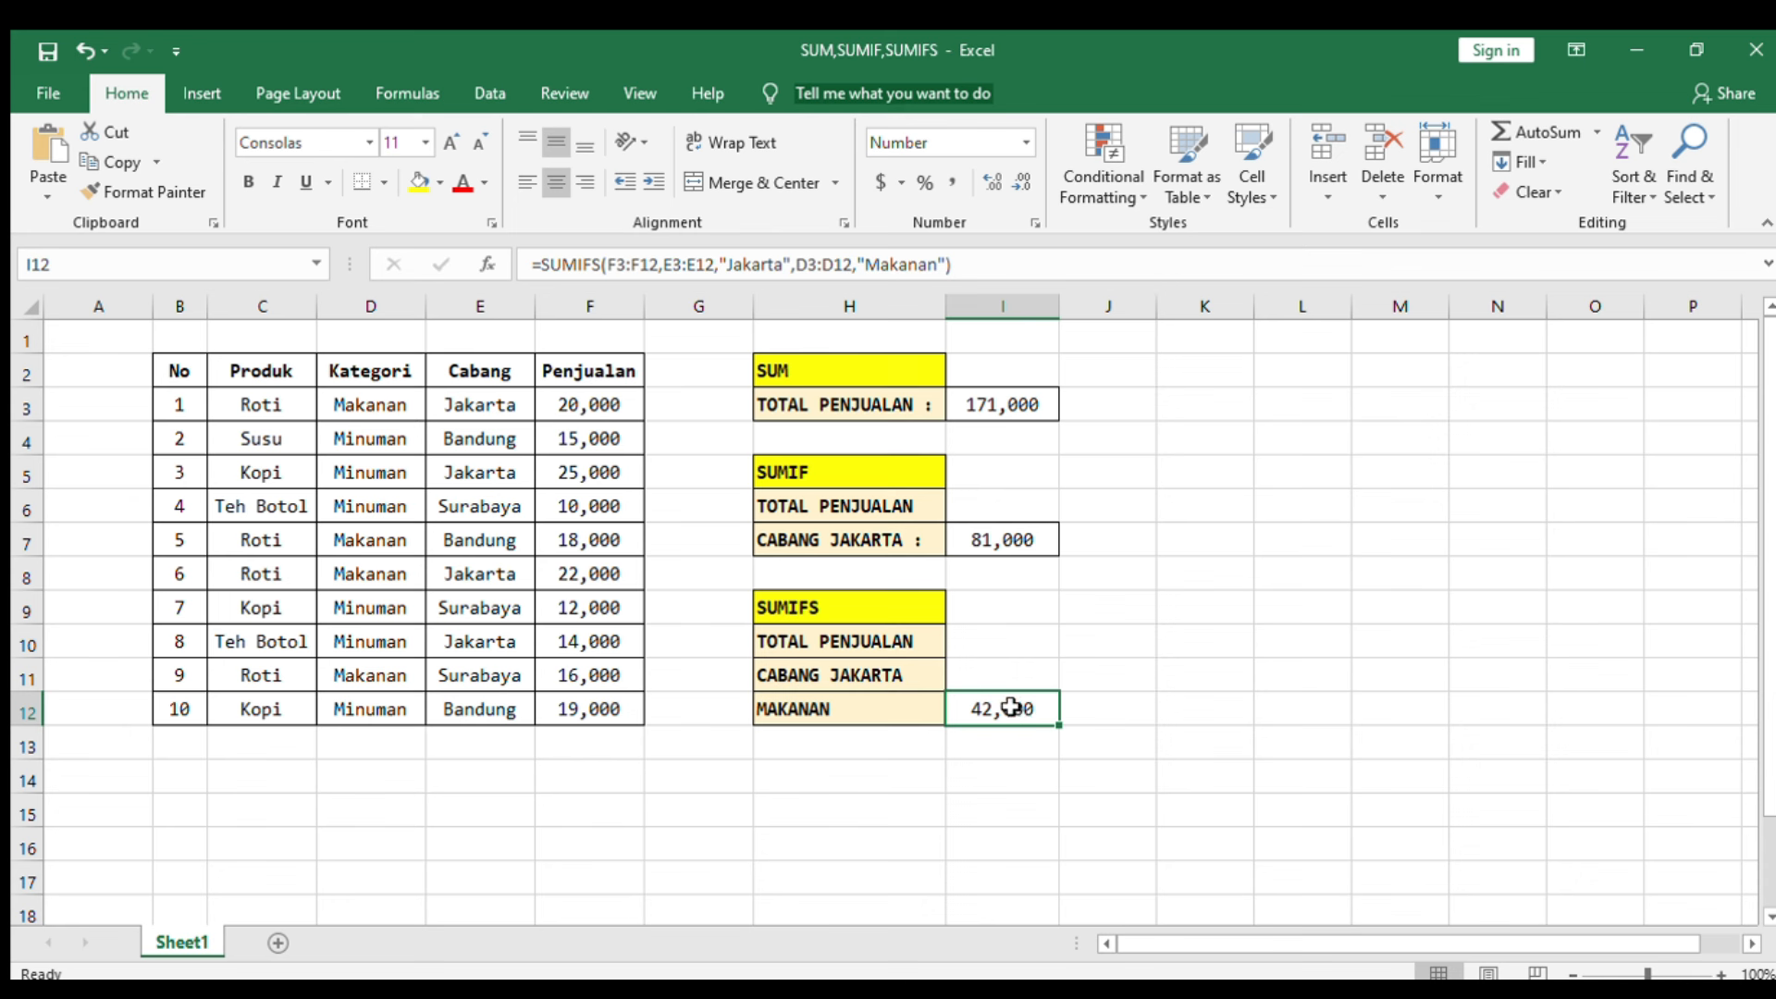